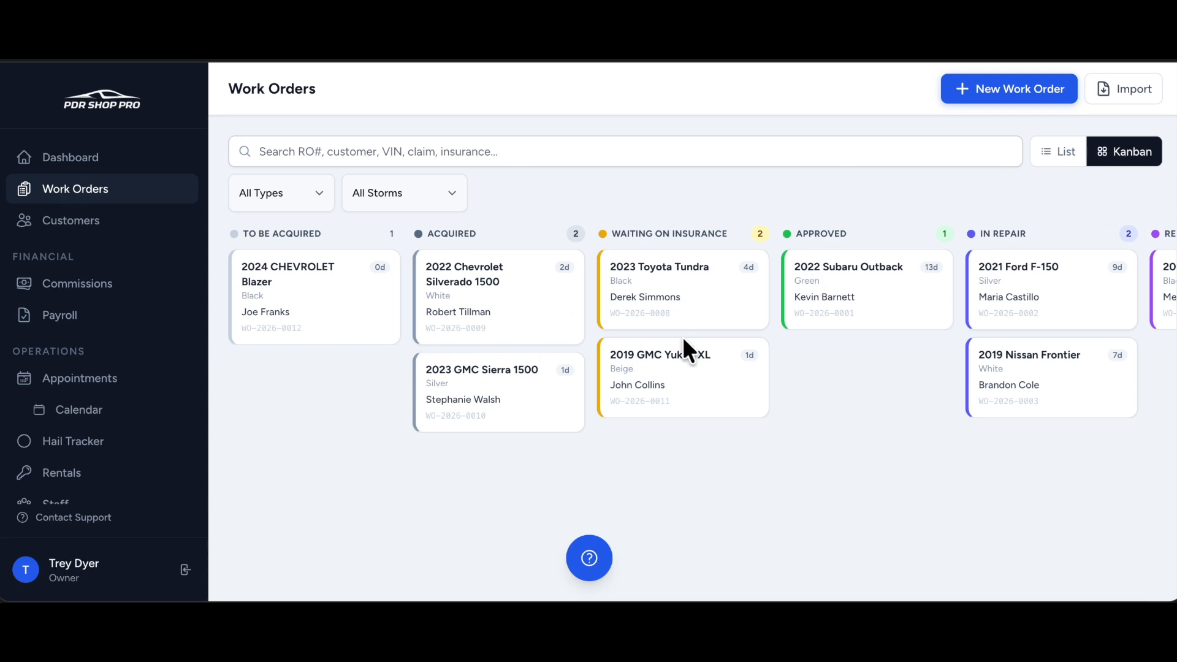
Open the To Be Acquired work order for the 2024 Chevrolet Blazer and advance it to Acquired
{"action": "scroll", "coordinate": [990, 315], "scroll_direction": "right", "scroll_amount": 6}
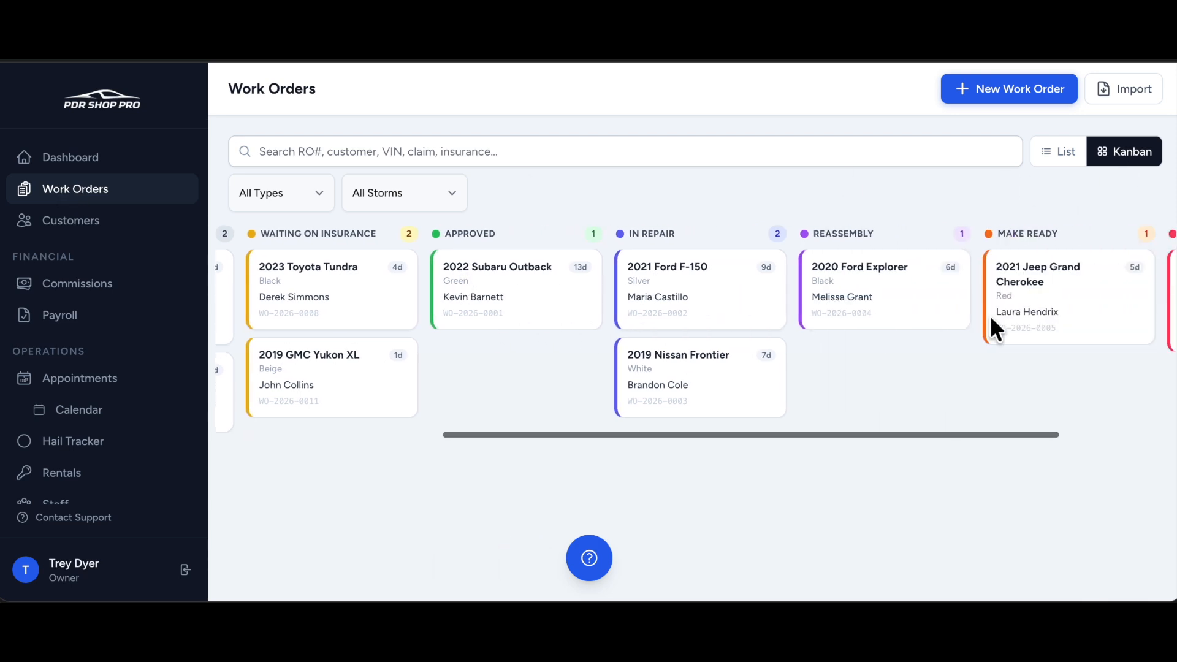
{"action": "scroll", "coordinate": [512, 294], "scroll_direction": "left", "scroll_amount": 6}
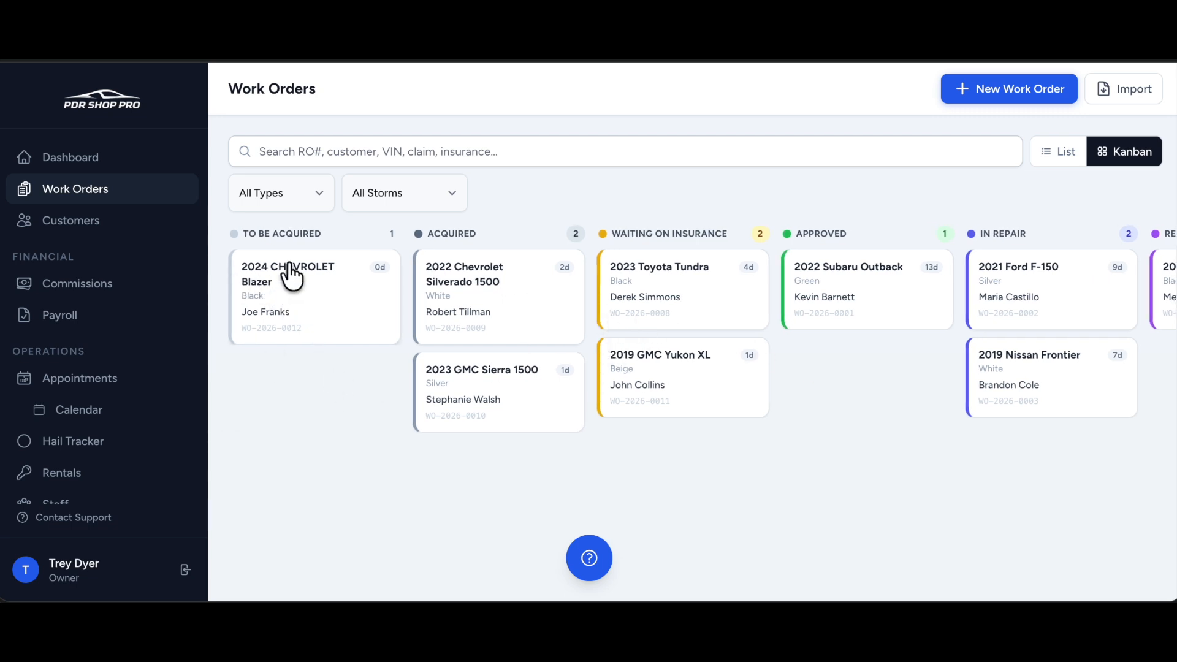
{"action": "left_click", "coordinate": [261, 281]}
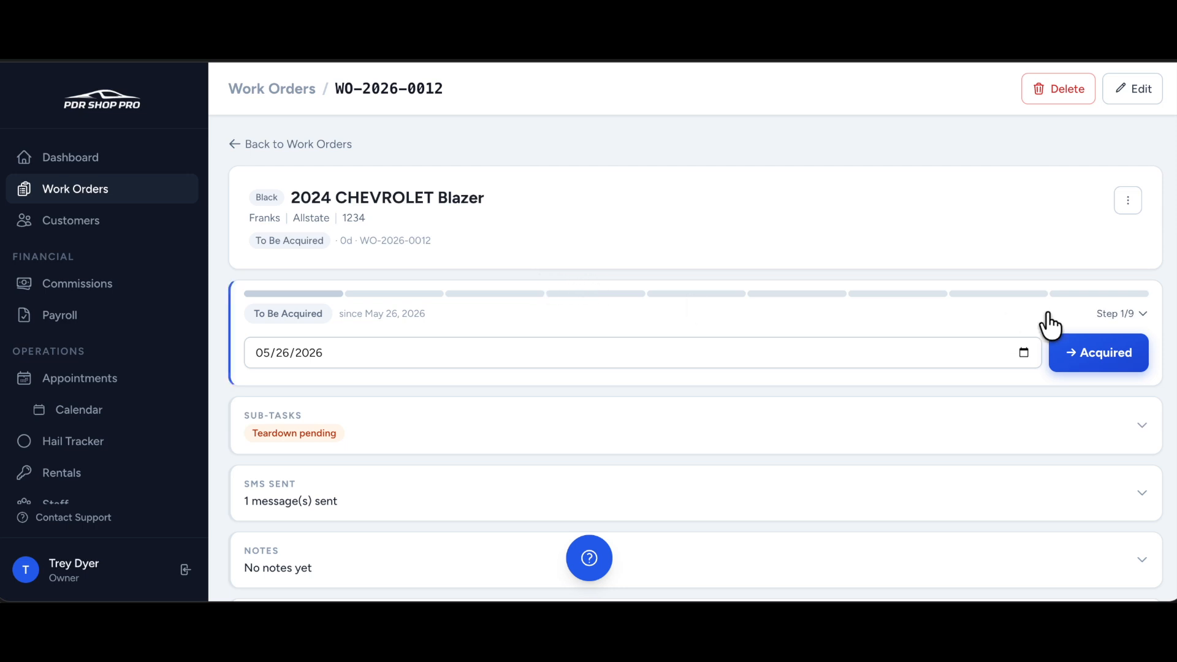
{"action": "left_click", "coordinate": [1076, 368]}
Mark the Blazer work order as Inspected and advance it to Waiting on Insurance
{"action": "scroll", "coordinate": [554, 329], "scroll_direction": "down", "scroll_amount": 1}
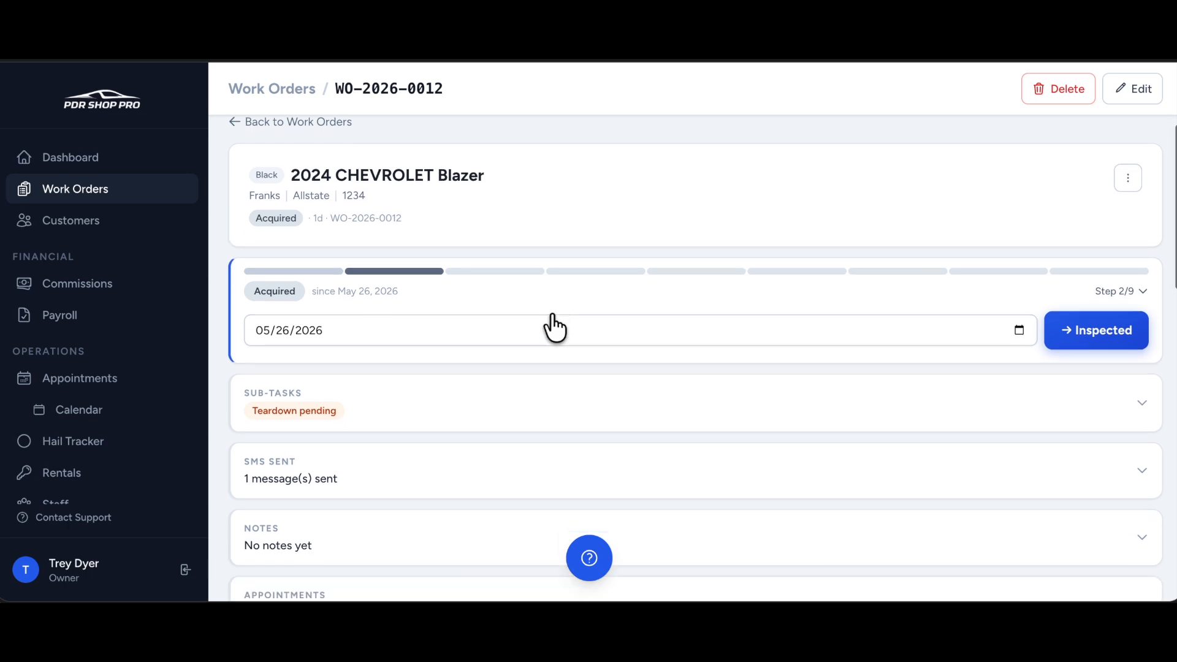
{"action": "scroll", "coordinate": [553, 327], "scroll_direction": "up", "scroll_amount": 1}
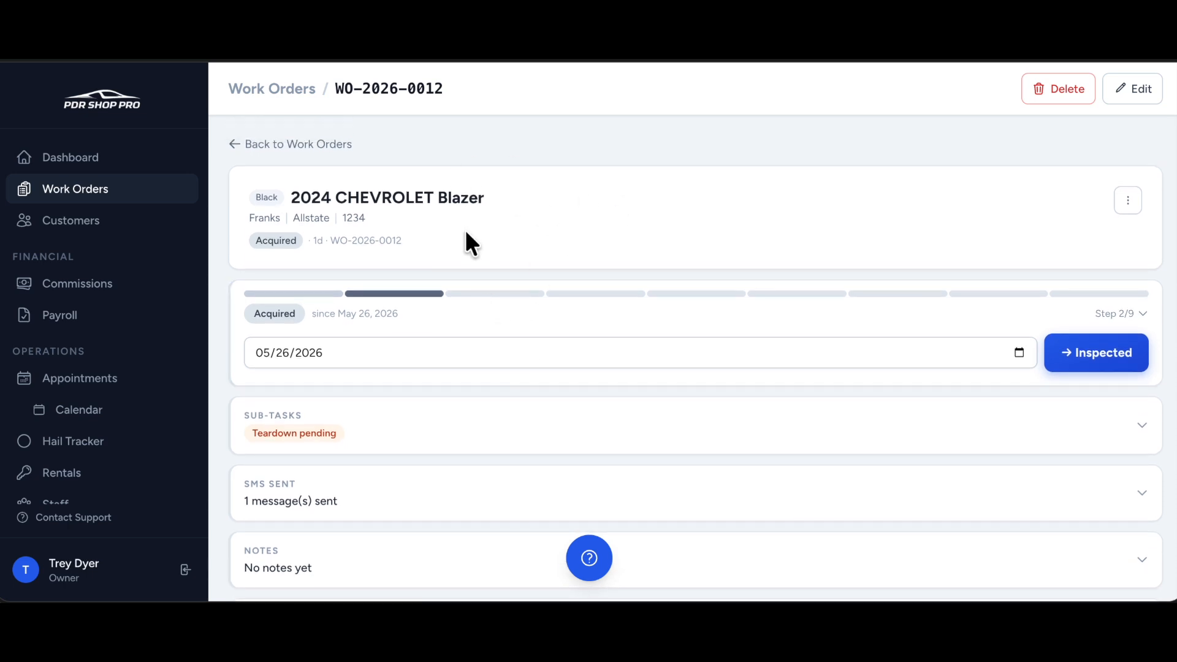
{"action": "scroll", "coordinate": [557, 343], "scroll_direction": "down", "scroll_amount": 1}
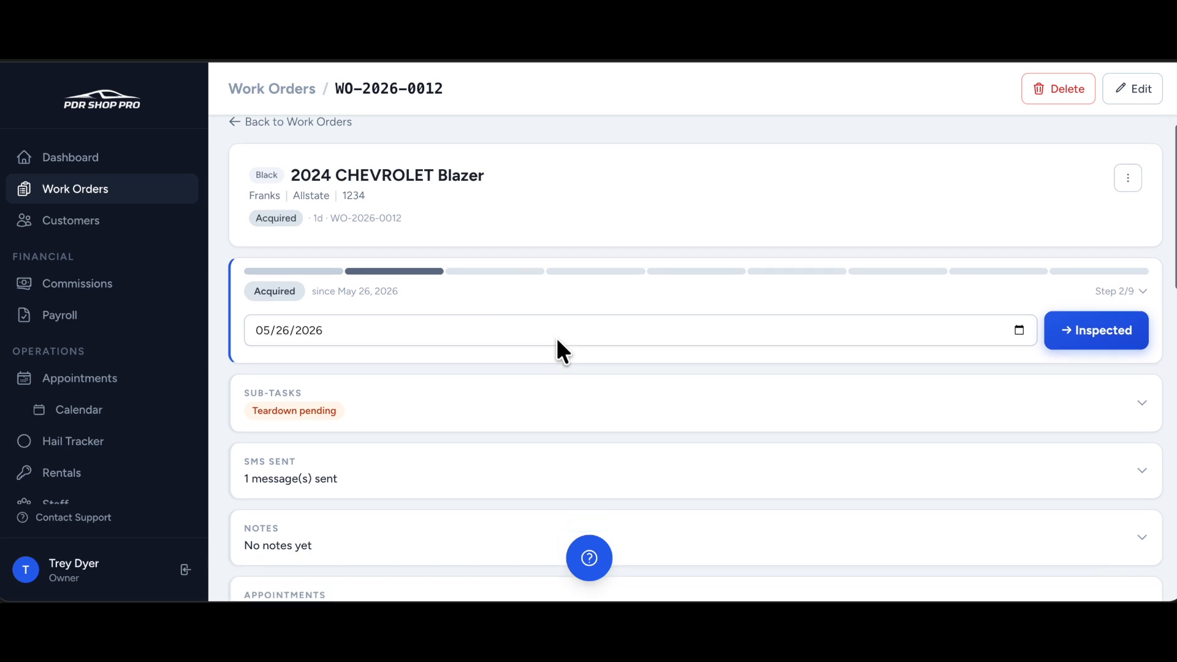
{"action": "scroll", "coordinate": [527, 331], "scroll_direction": "up", "scroll_amount": 1}
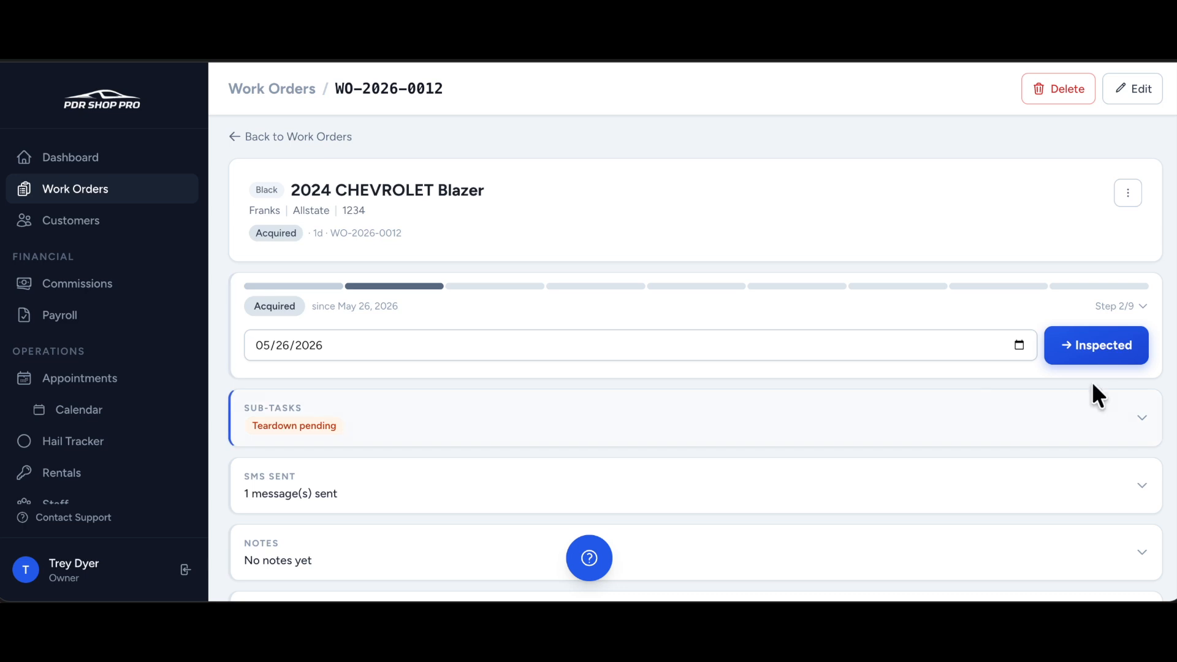
{"action": "left_click", "coordinate": [1107, 348]}
{"action": "scroll", "coordinate": [631, 349], "scroll_direction": "down", "scroll_amount": 1}
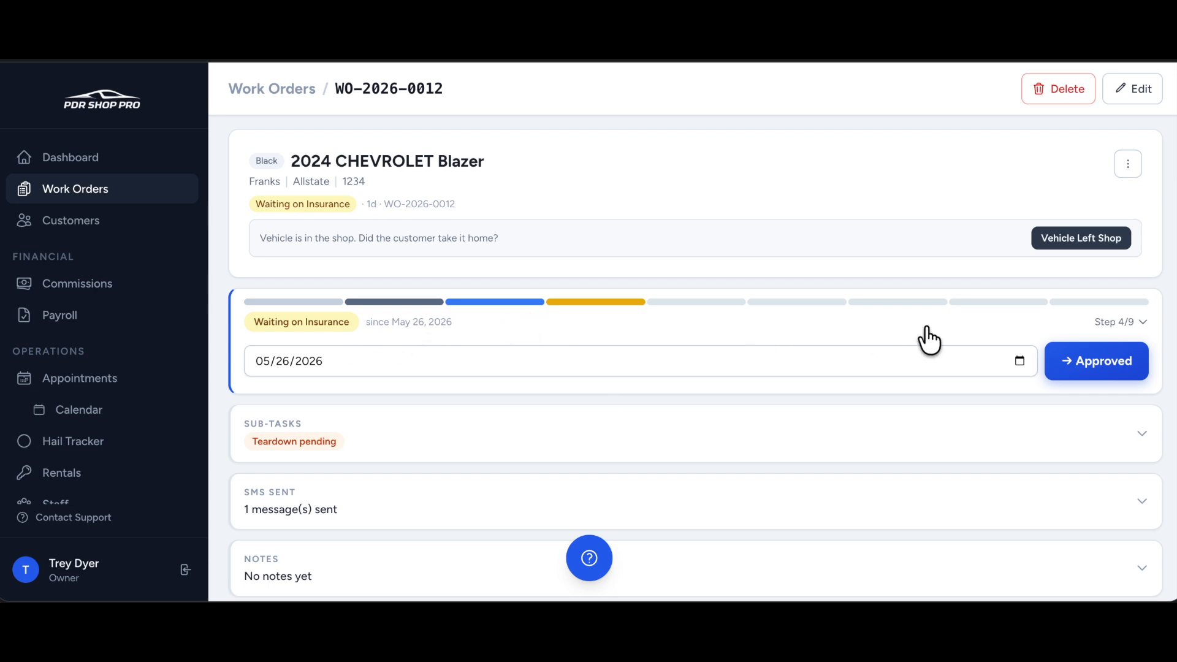
Examine the full list of repair stages and their dates in the work order's status timeline, then collapse it
{"action": "scroll", "coordinate": [863, 341], "scroll_direction": "down", "scroll_amount": 1}
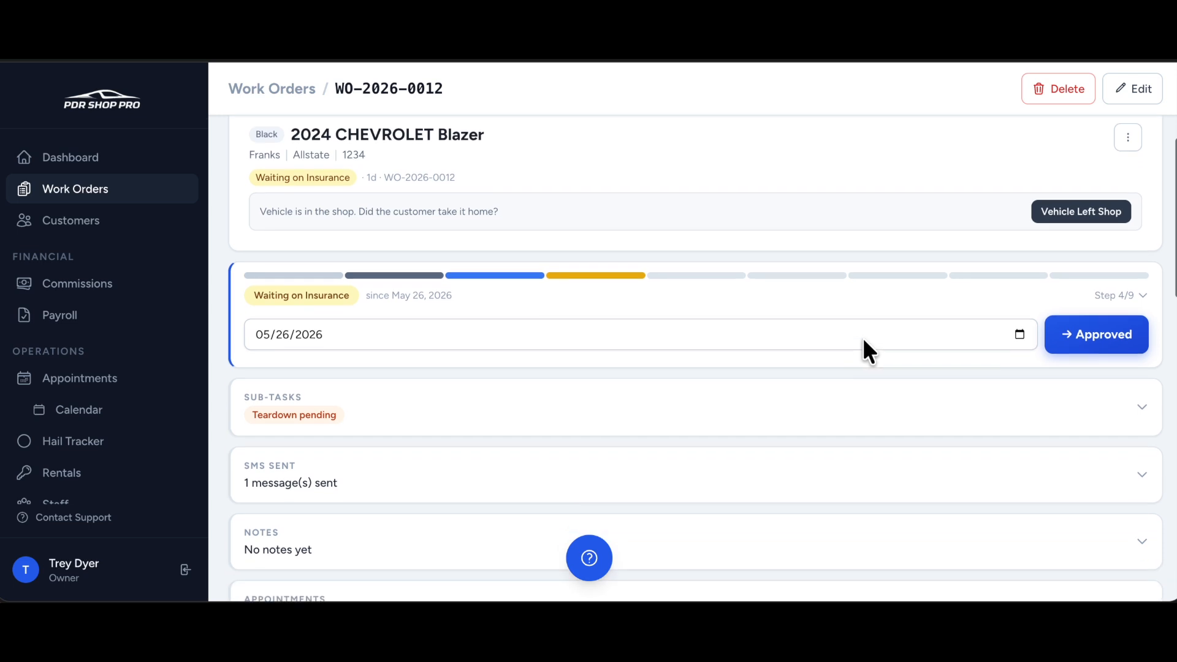
{"action": "left_click", "coordinate": [1143, 299]}
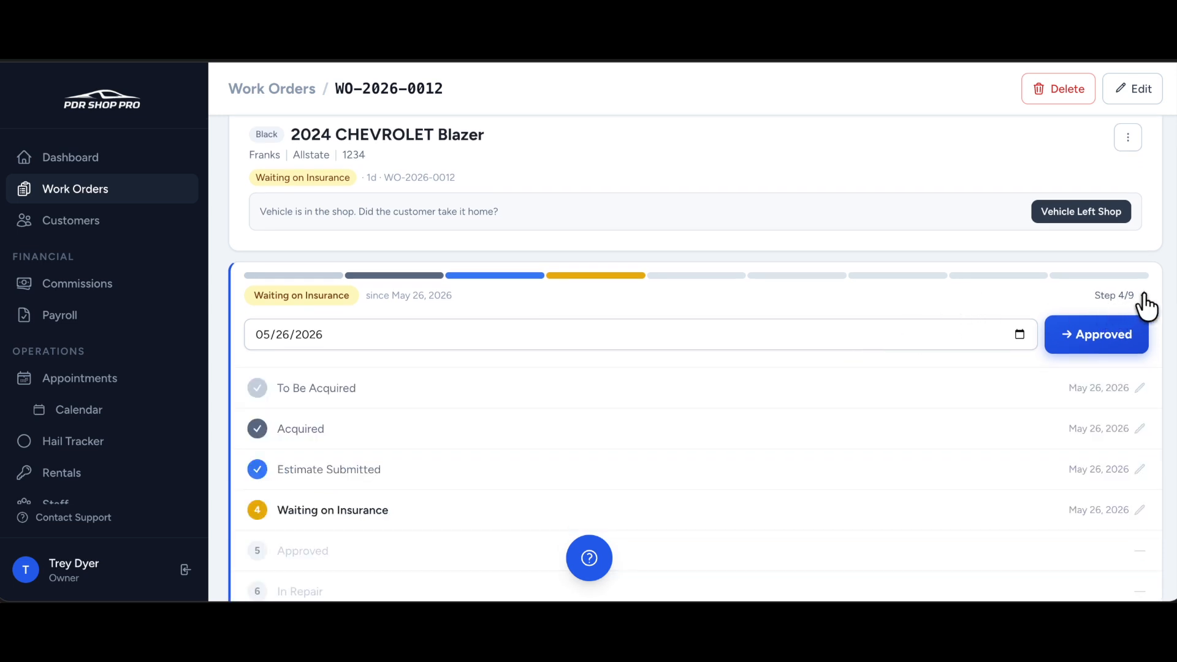
{"action": "scroll", "coordinate": [858, 361], "scroll_direction": "down", "scroll_amount": 2}
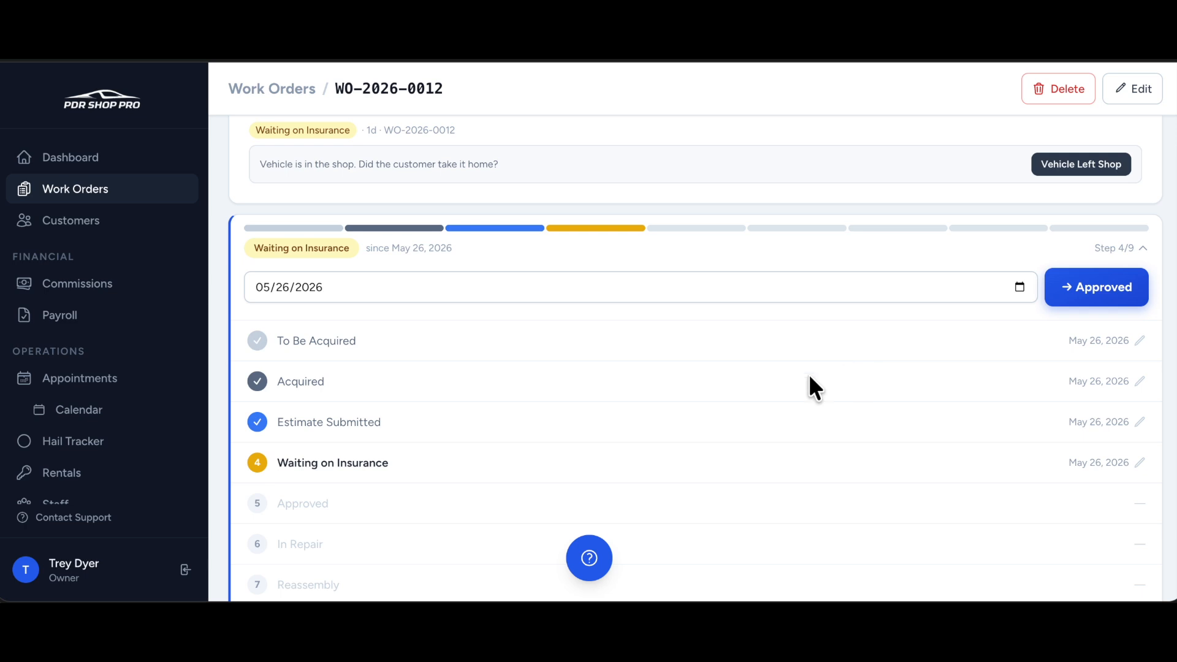
{"action": "scroll", "coordinate": [676, 402], "scroll_direction": "down", "scroll_amount": 4}
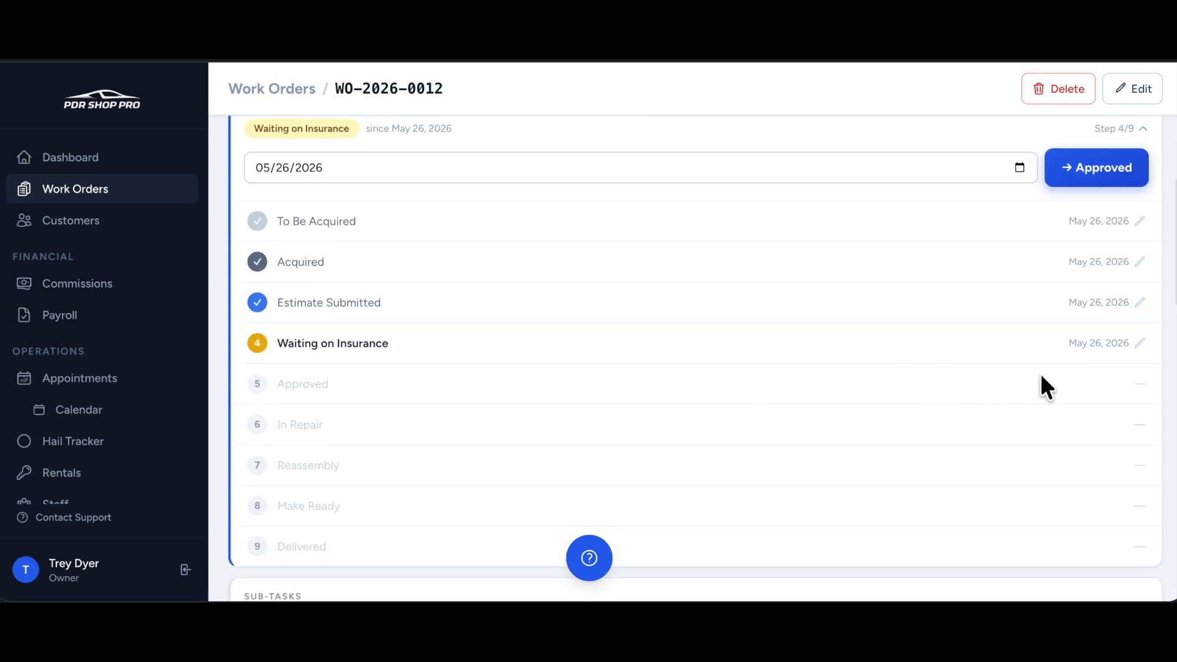
{"action": "scroll", "coordinate": [867, 307], "scroll_direction": "up", "scroll_amount": 2}
{"action": "scroll", "coordinate": [718, 412], "scroll_direction": "up", "scroll_amount": 1}
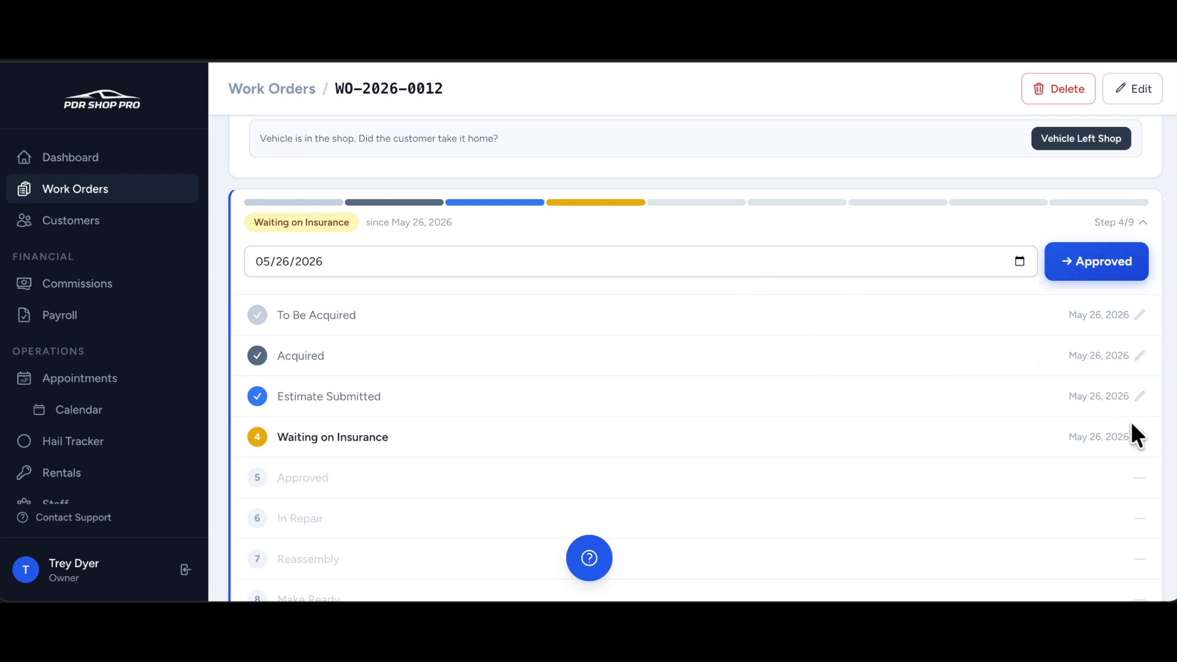
{"action": "left_click", "coordinate": [1142, 222]}
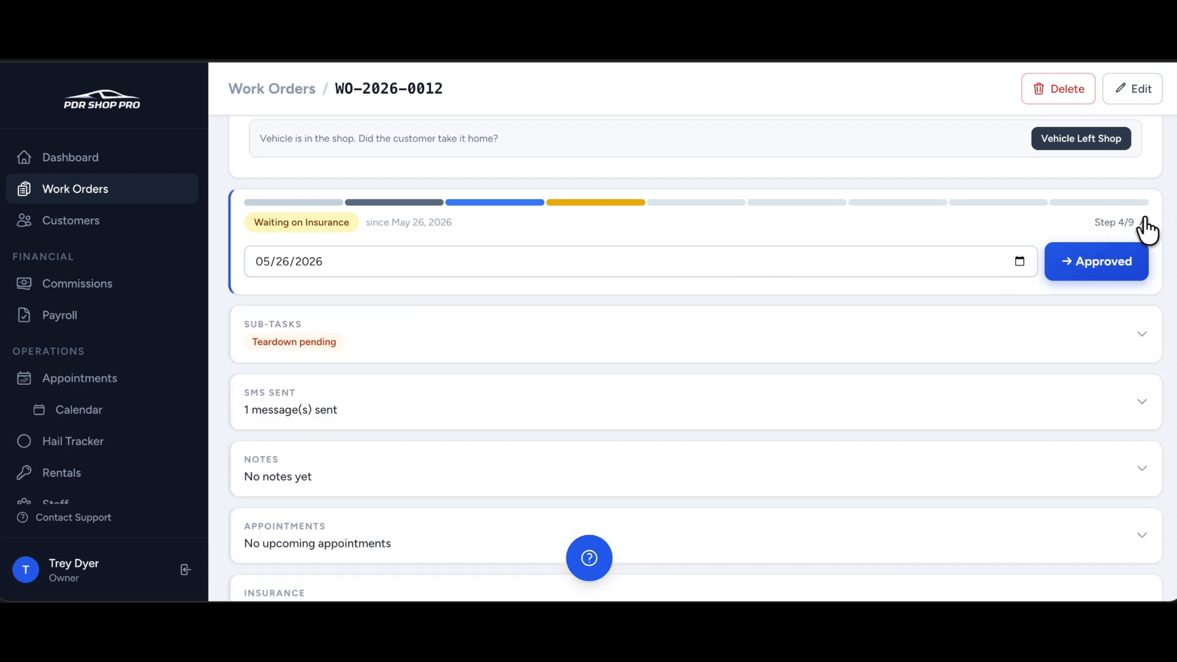
Advance the Blazer work order through Approved to In Repair
{"action": "scroll", "coordinate": [817, 227], "scroll_direction": "up", "scroll_amount": 2}
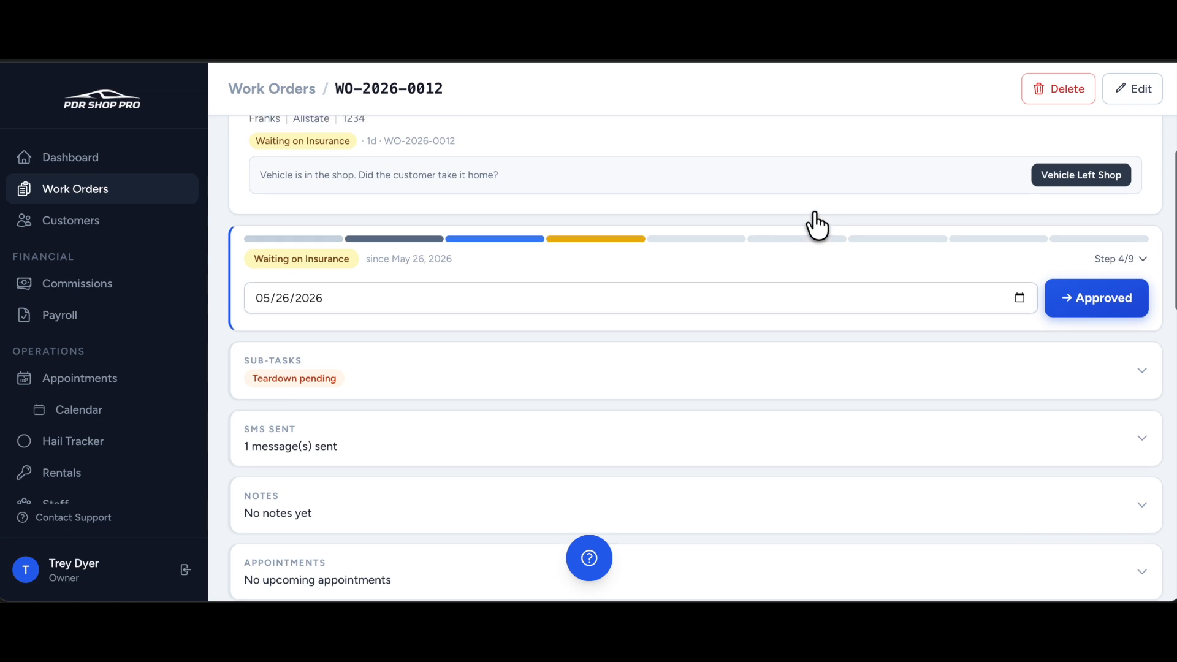
{"action": "scroll", "coordinate": [678, 331], "scroll_direction": "up", "scroll_amount": 2}
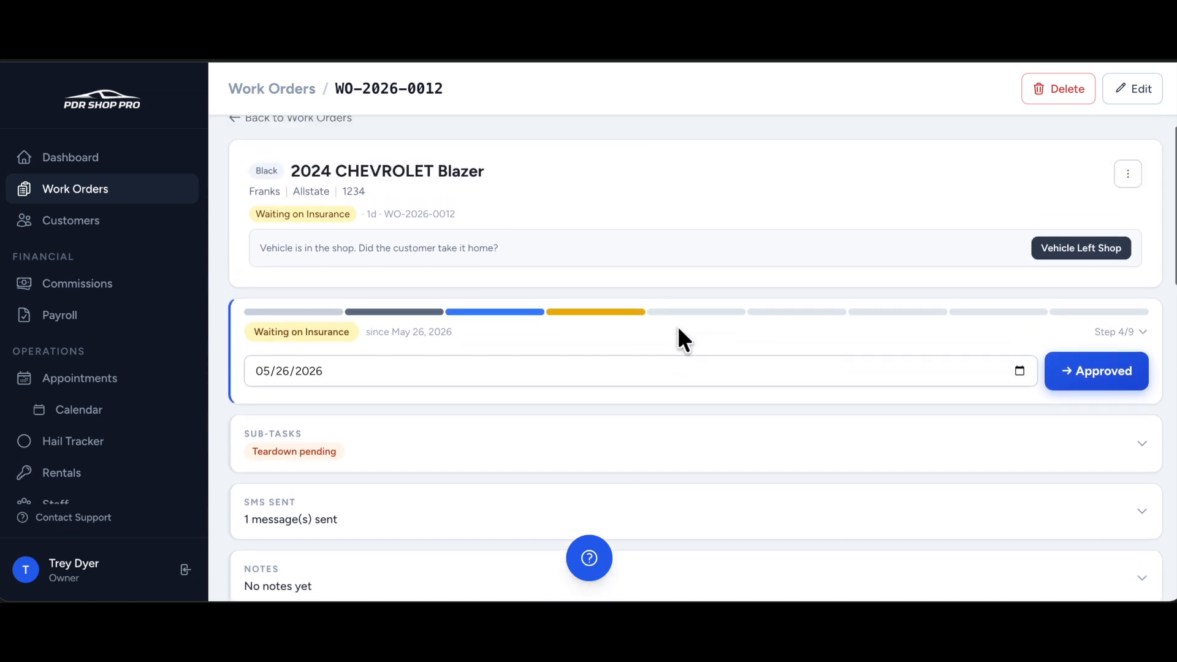
{"action": "scroll", "coordinate": [678, 331], "scroll_direction": "down", "scroll_amount": 2}
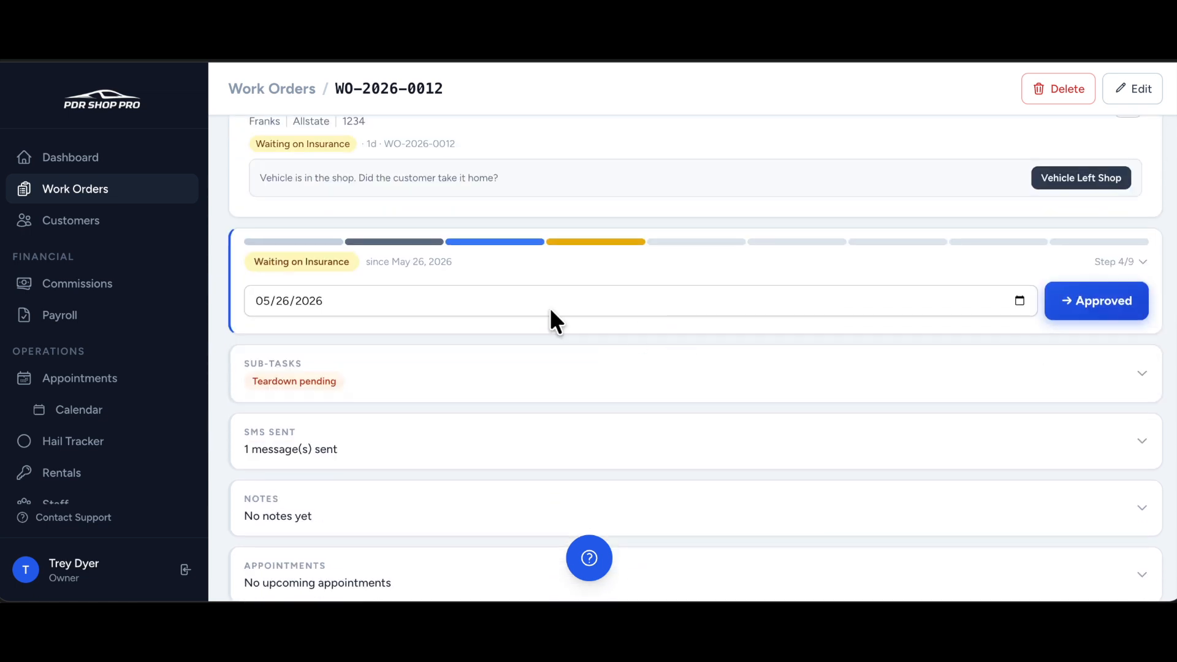
{"action": "scroll", "coordinate": [550, 309], "scroll_direction": "down", "scroll_amount": 2}
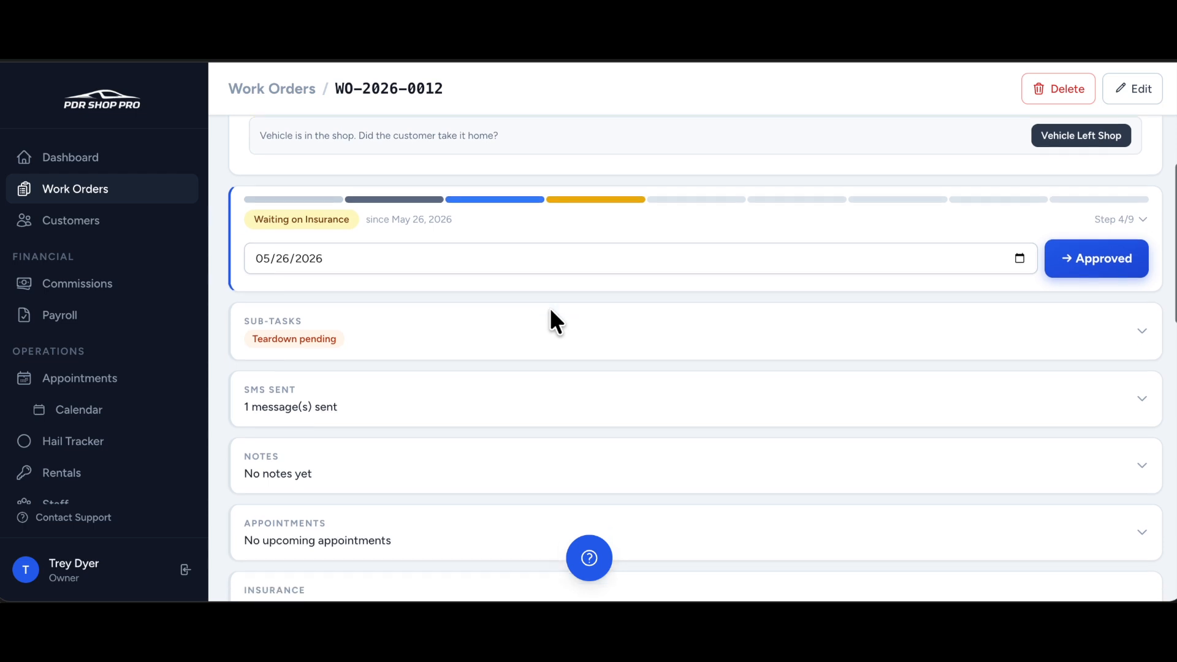
{"action": "scroll", "coordinate": [549, 307], "scroll_direction": "up", "scroll_amount": 1}
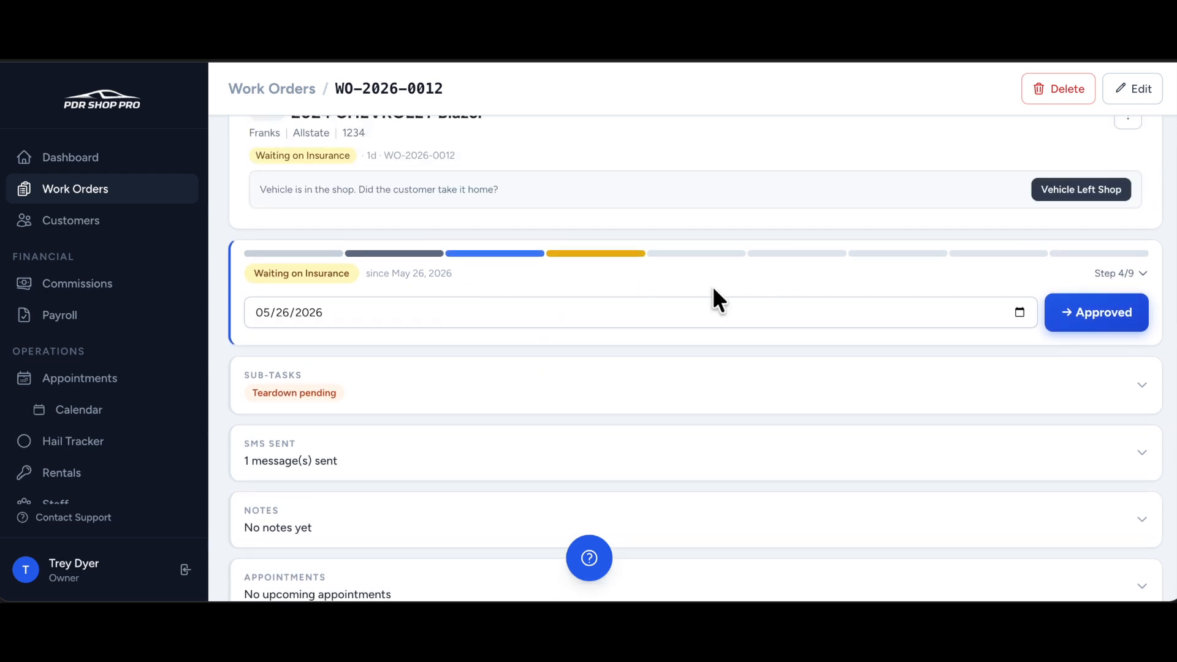
{"action": "scroll", "coordinate": [686, 391], "scroll_direction": "down", "scroll_amount": 2}
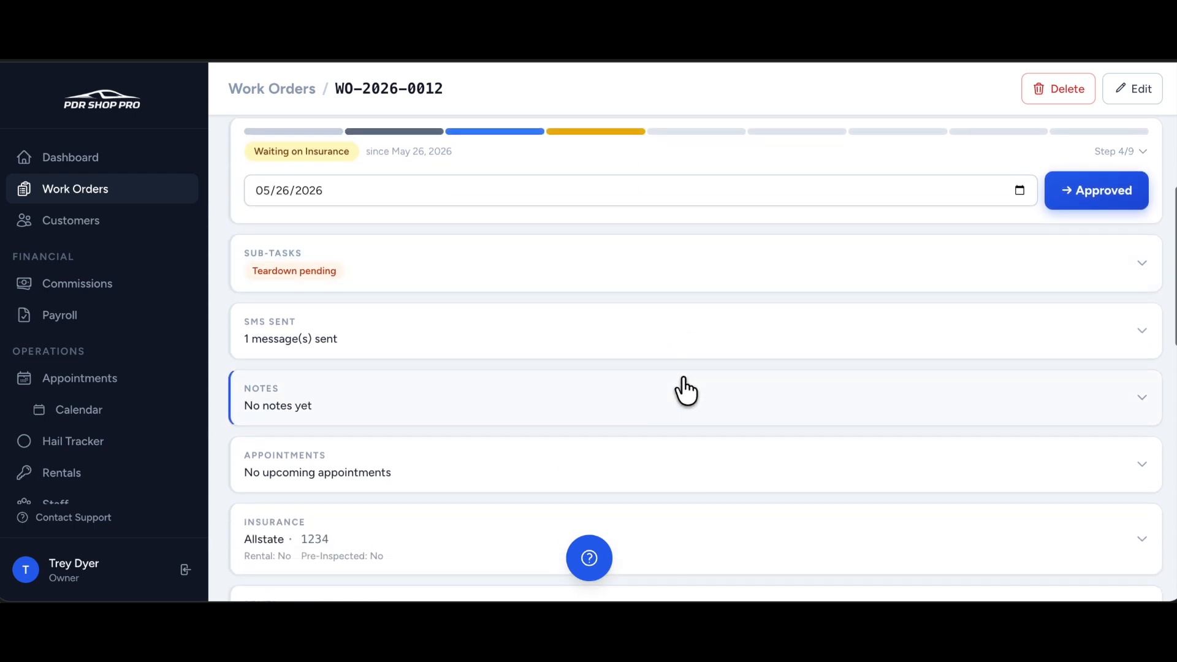
{"action": "scroll", "coordinate": [685, 391], "scroll_direction": "up", "scroll_amount": 3}
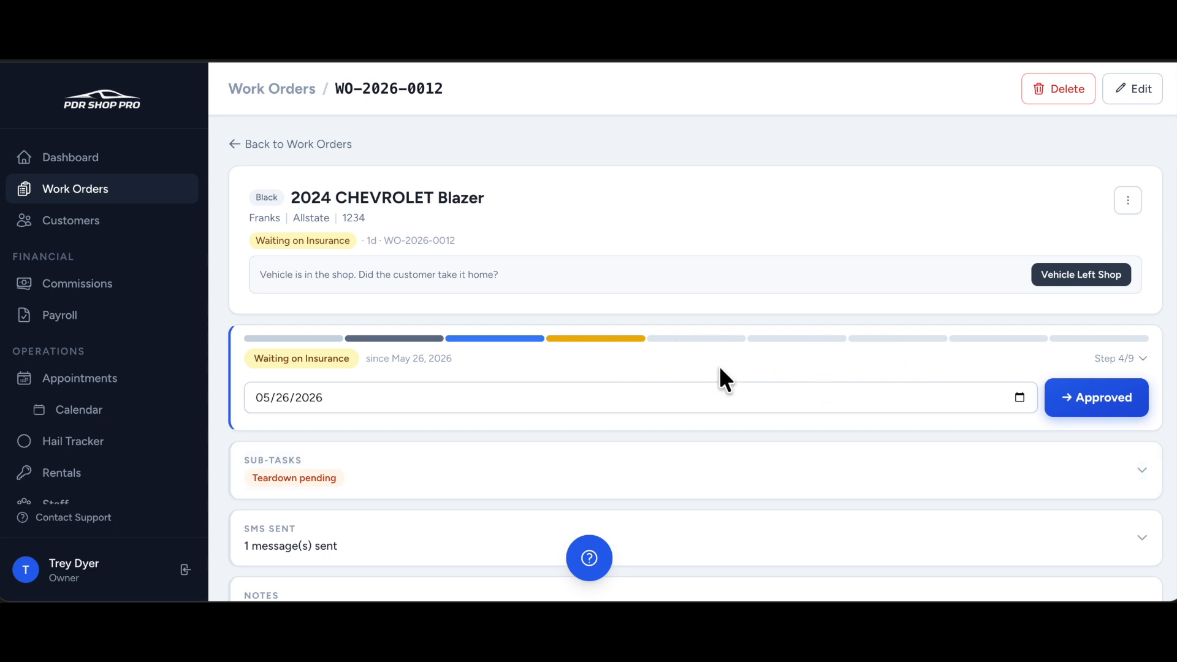
{"action": "left_click", "coordinate": [1092, 395]}
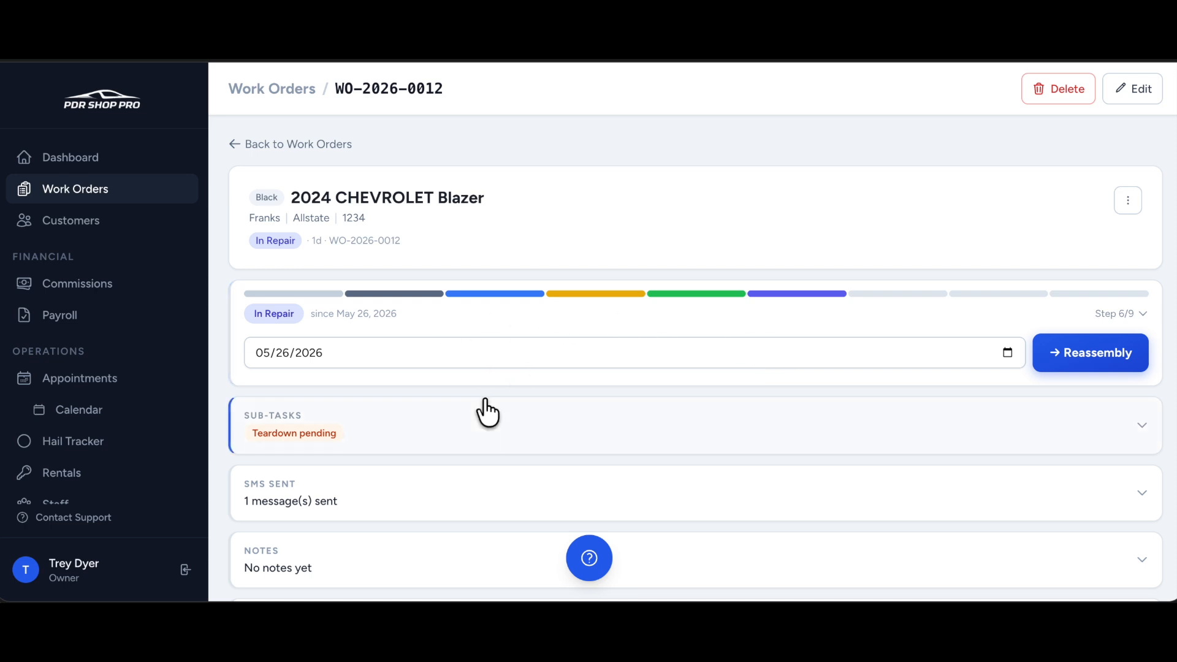
Assign the first listed technician to the work order's team as PDR Tech, leaving the split on auto-balance
{"action": "scroll", "coordinate": [488, 413], "scroll_direction": "down", "scroll_amount": 8}
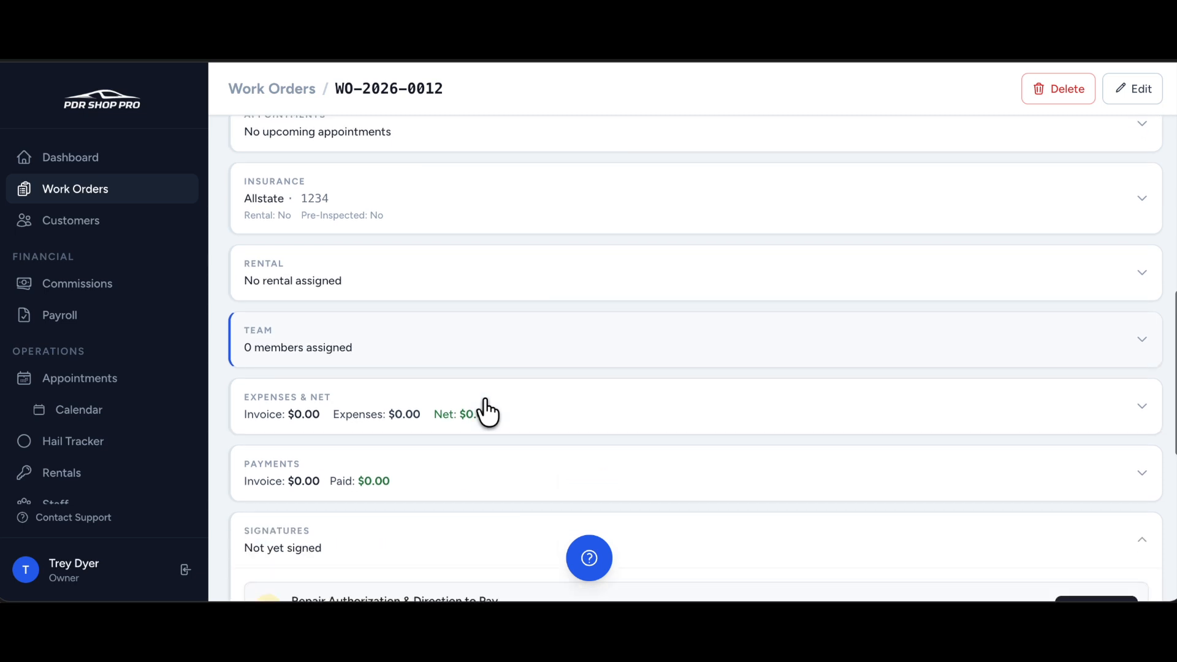
{"action": "left_click", "coordinate": [626, 340]}
{"action": "scroll", "coordinate": [520, 395], "scroll_direction": "down", "scroll_amount": 2}
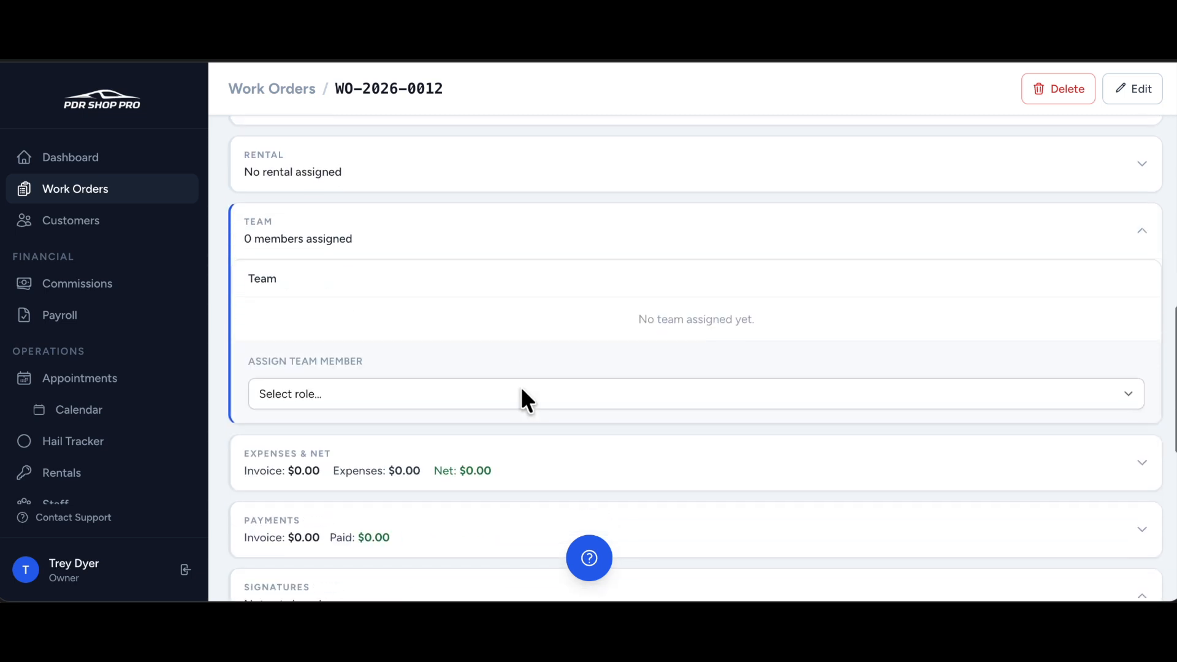
{"action": "left_click", "coordinate": [482, 395]}
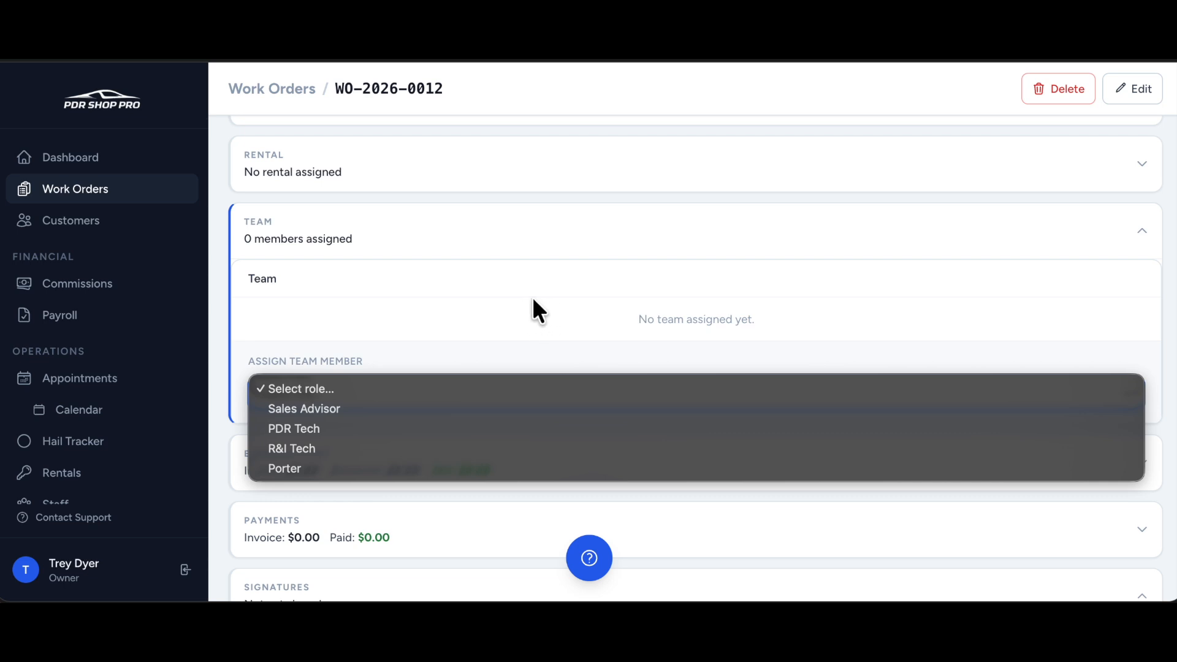
{"action": "left_click", "coordinate": [320, 426]}
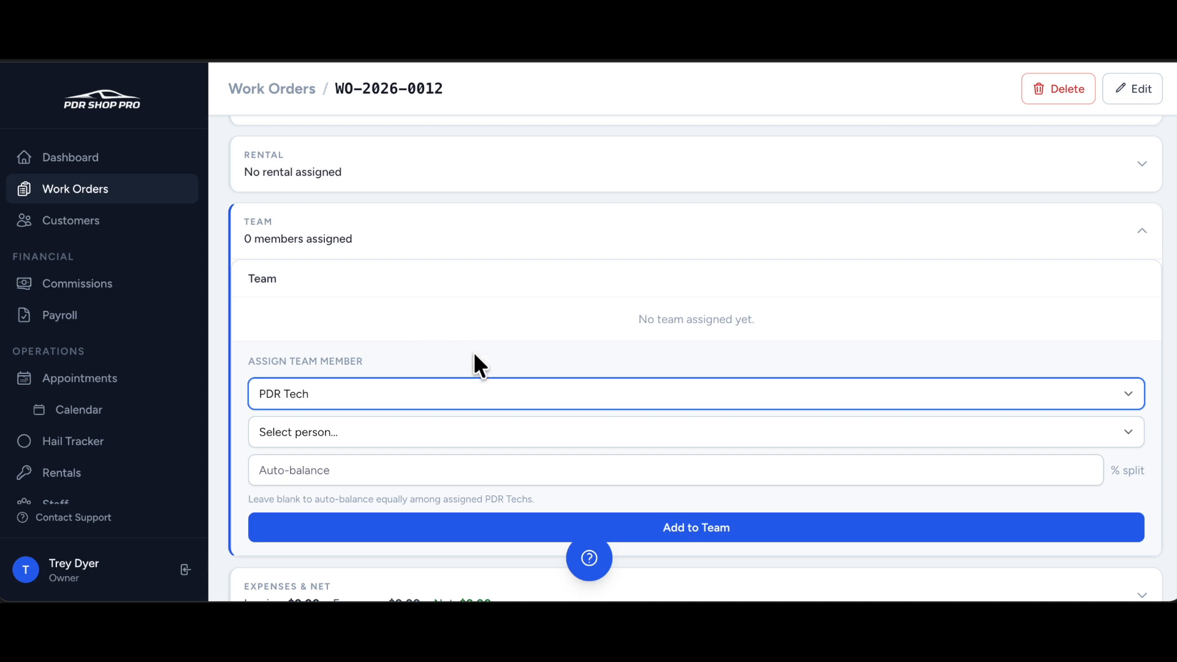
{"action": "left_click", "coordinate": [390, 428]}
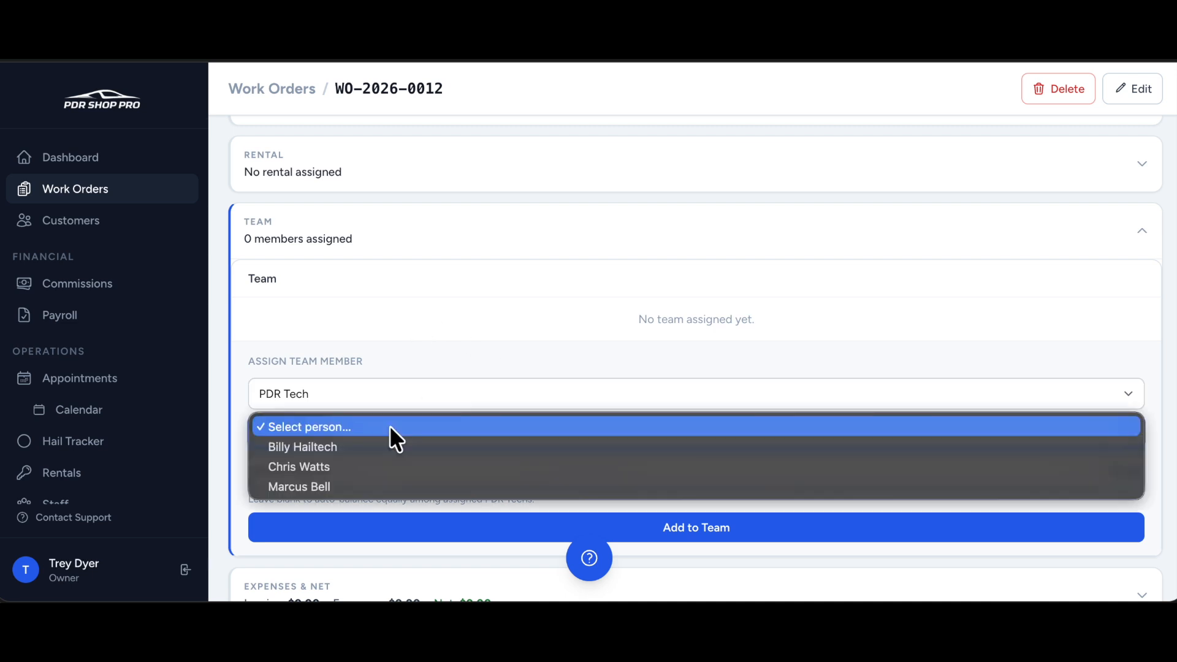
{"action": "left_click", "coordinate": [362, 447]}
{"action": "left_click", "coordinate": [692, 530]}
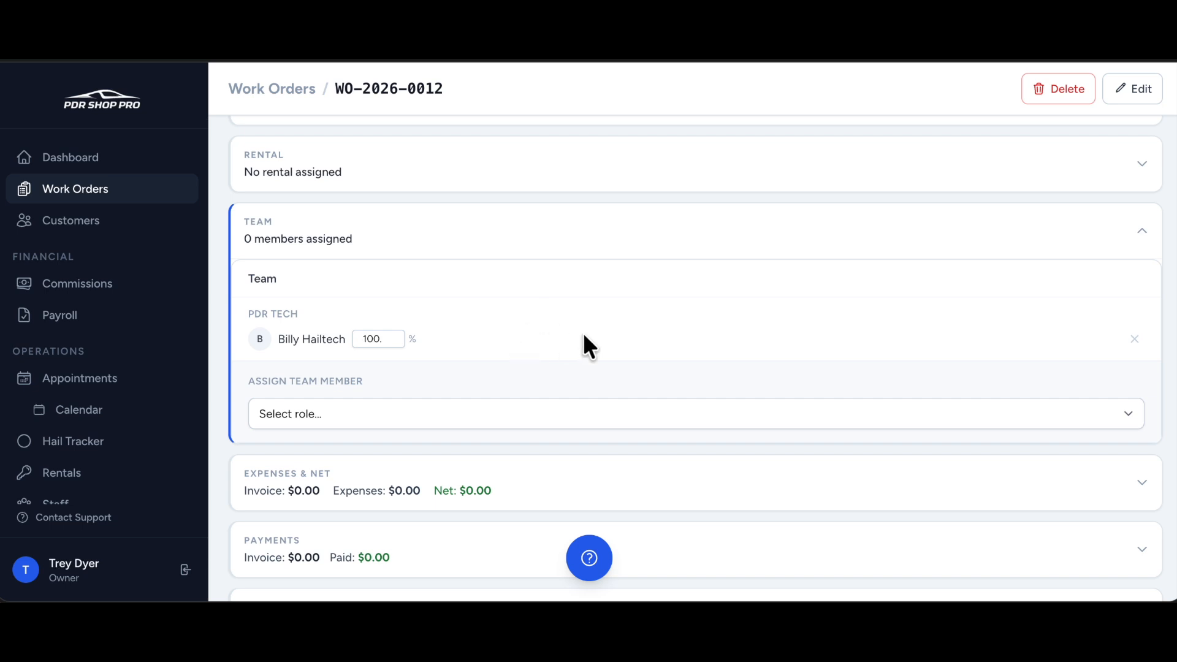
Add the second listed technician to the team as another PDR Tech with an auto-balanced split
{"action": "left_click", "coordinate": [563, 412]}
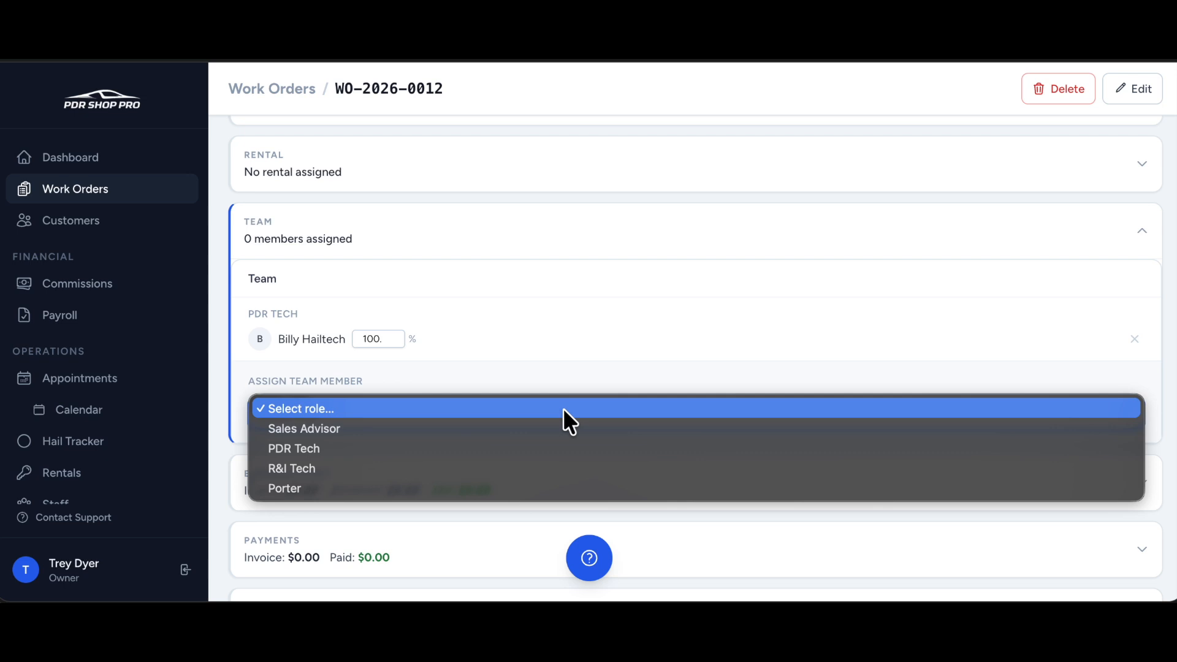
{"action": "left_click", "coordinate": [440, 447]}
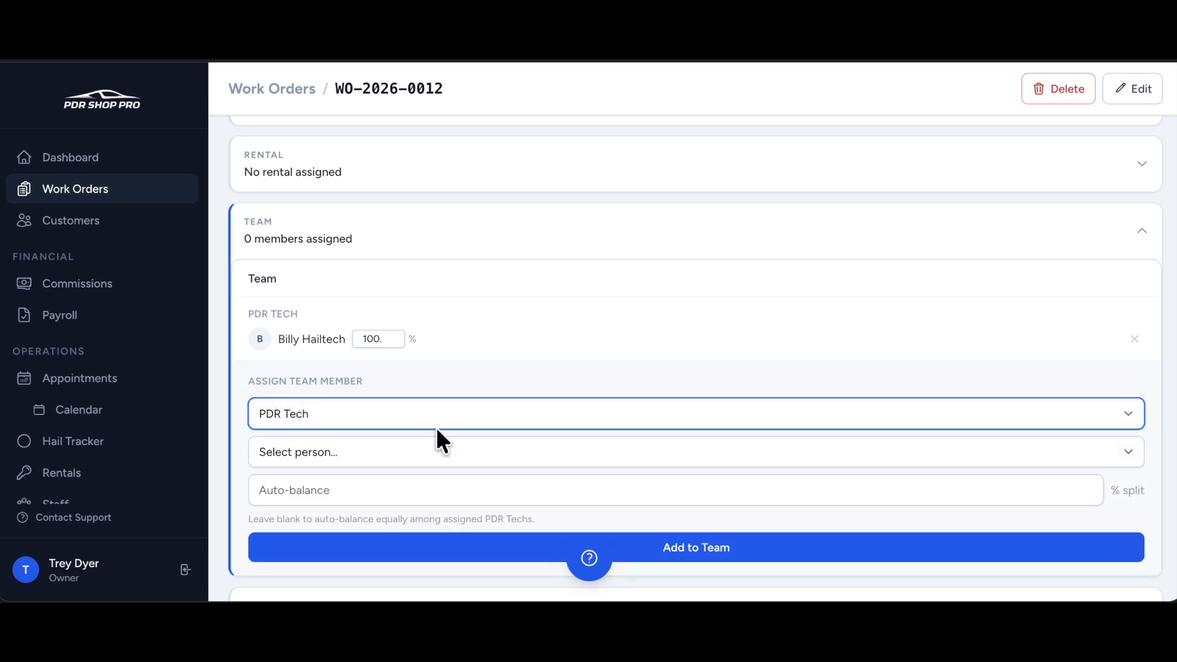
{"action": "left_click", "coordinate": [414, 453]}
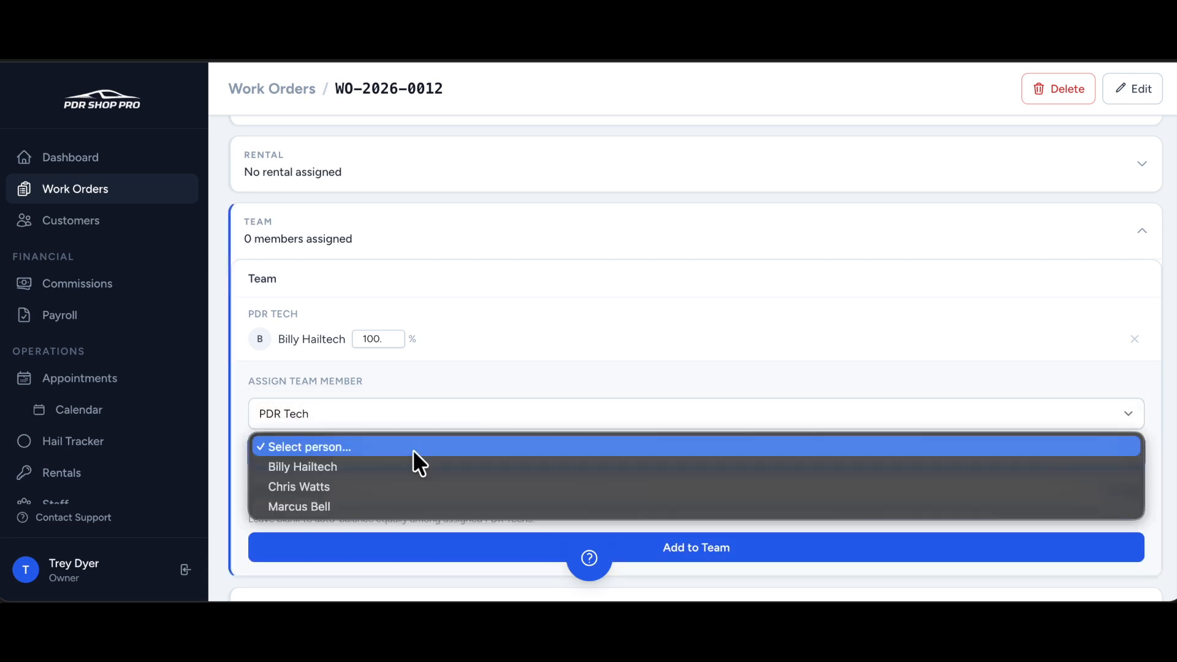
{"action": "left_click", "coordinate": [374, 489]}
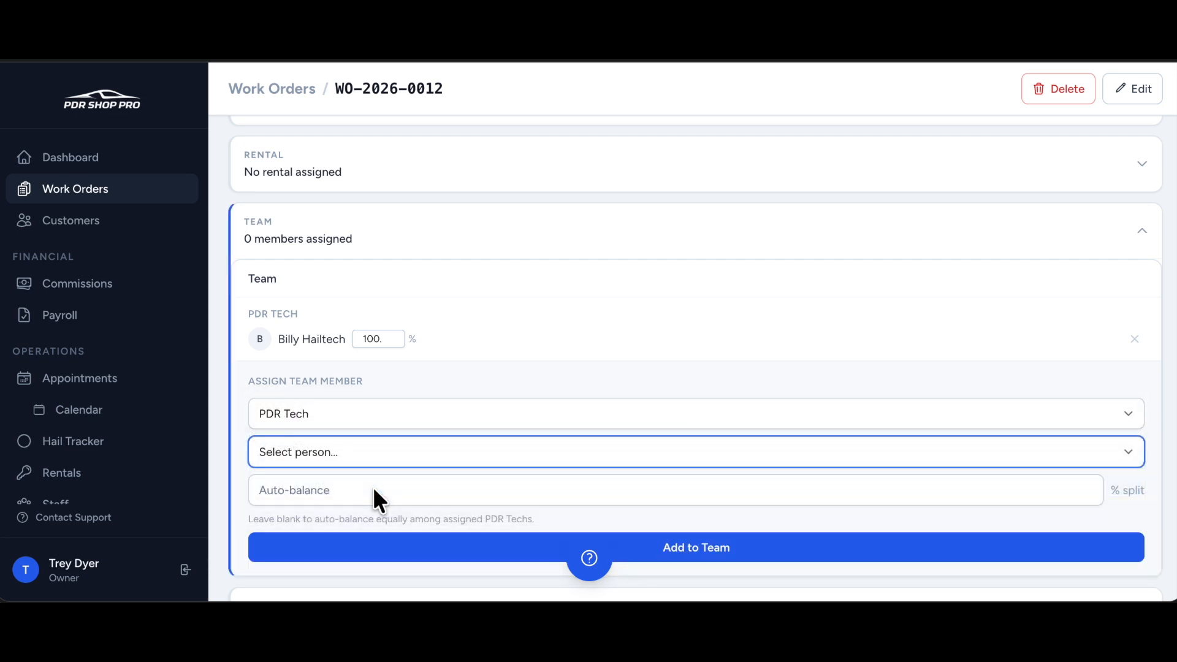
{"action": "left_click", "coordinate": [659, 551]}
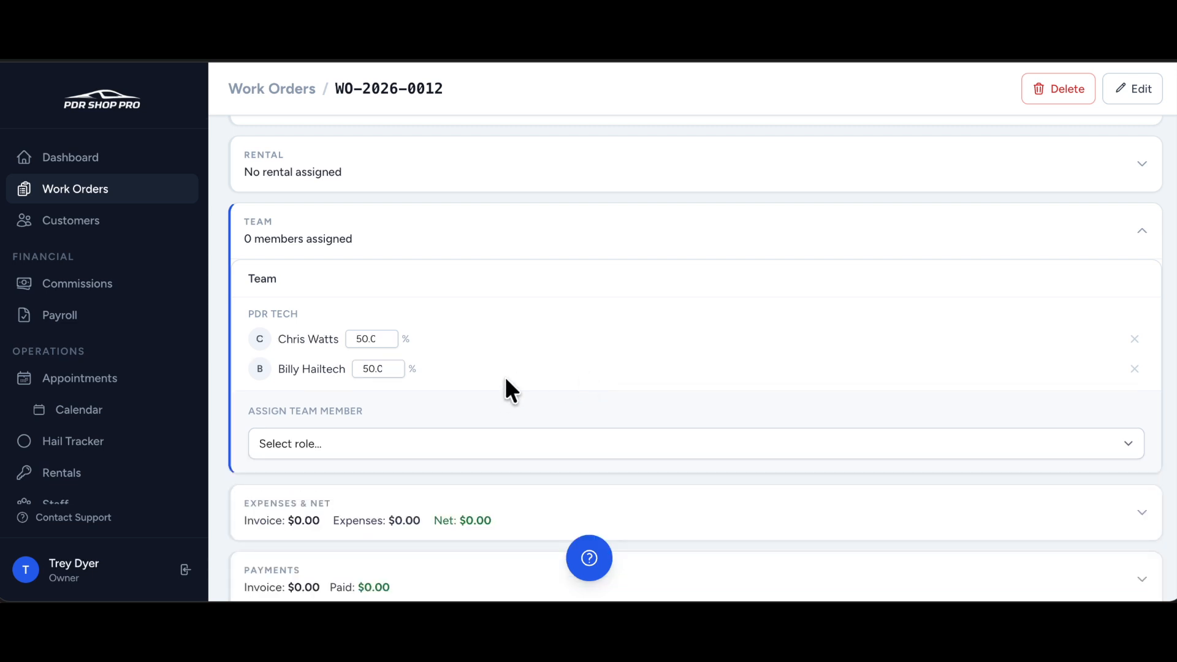
{"action": "scroll", "coordinate": [506, 379], "scroll_direction": "down", "scroll_amount": 1}
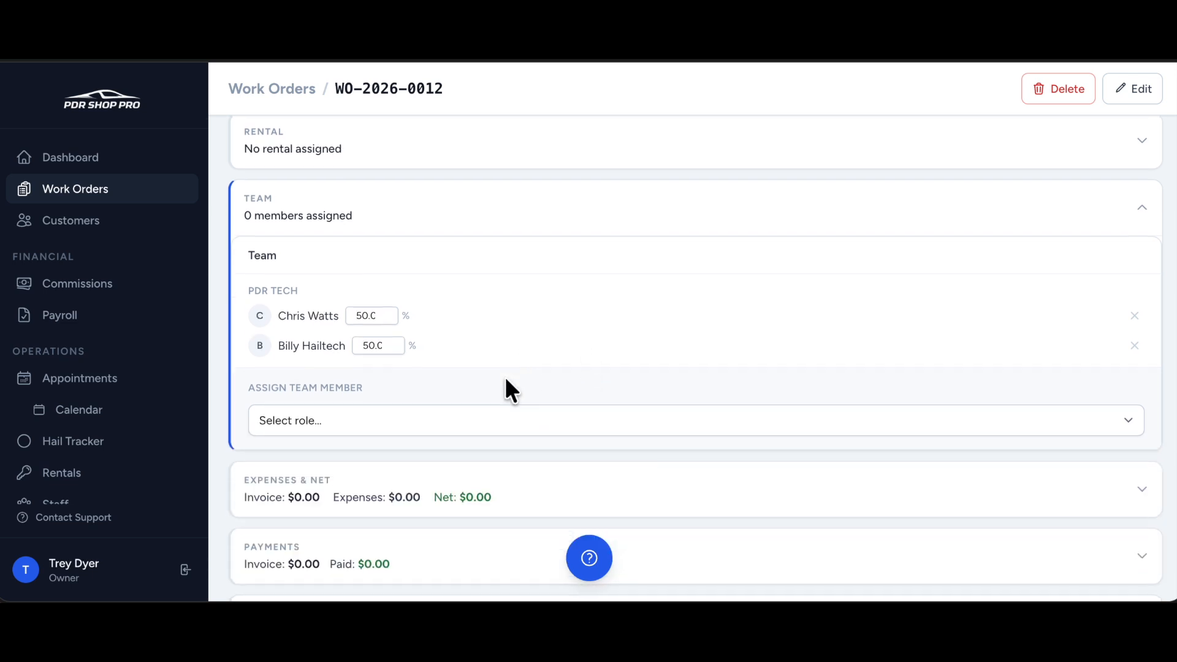
{"action": "scroll", "coordinate": [570, 315], "scroll_direction": "down", "scroll_amount": 2}
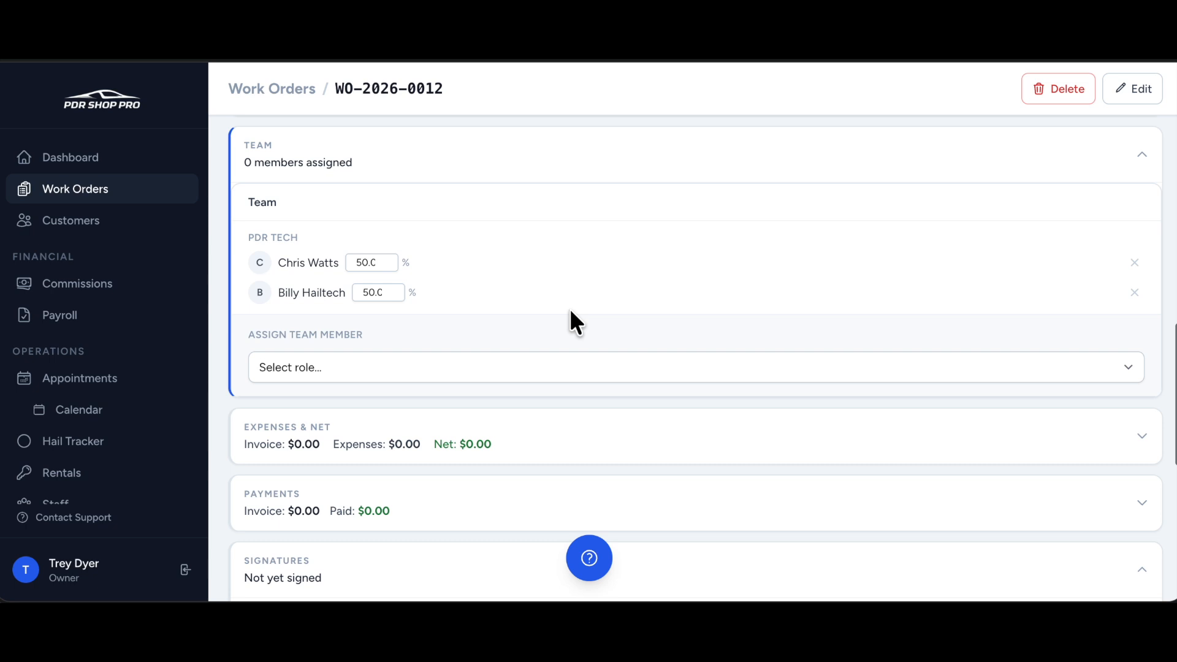
Advance the Blazer work order from In Repair through Reassembly to Make Ready, keeping the 05/26/2026 date
{"action": "scroll", "coordinate": [570, 320], "scroll_direction": "up", "scroll_amount": 2}
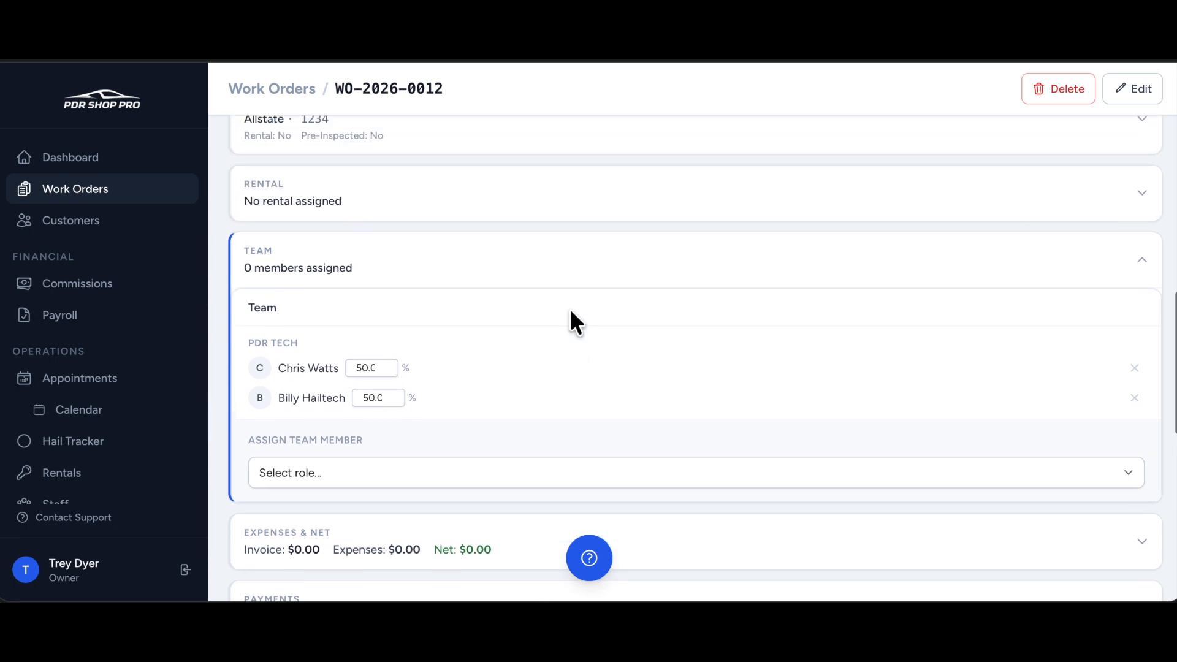
{"action": "scroll", "coordinate": [621, 370], "scroll_direction": "up", "scroll_amount": 5}
{"action": "scroll", "coordinate": [621, 371], "scroll_direction": "up", "scroll_amount": 5}
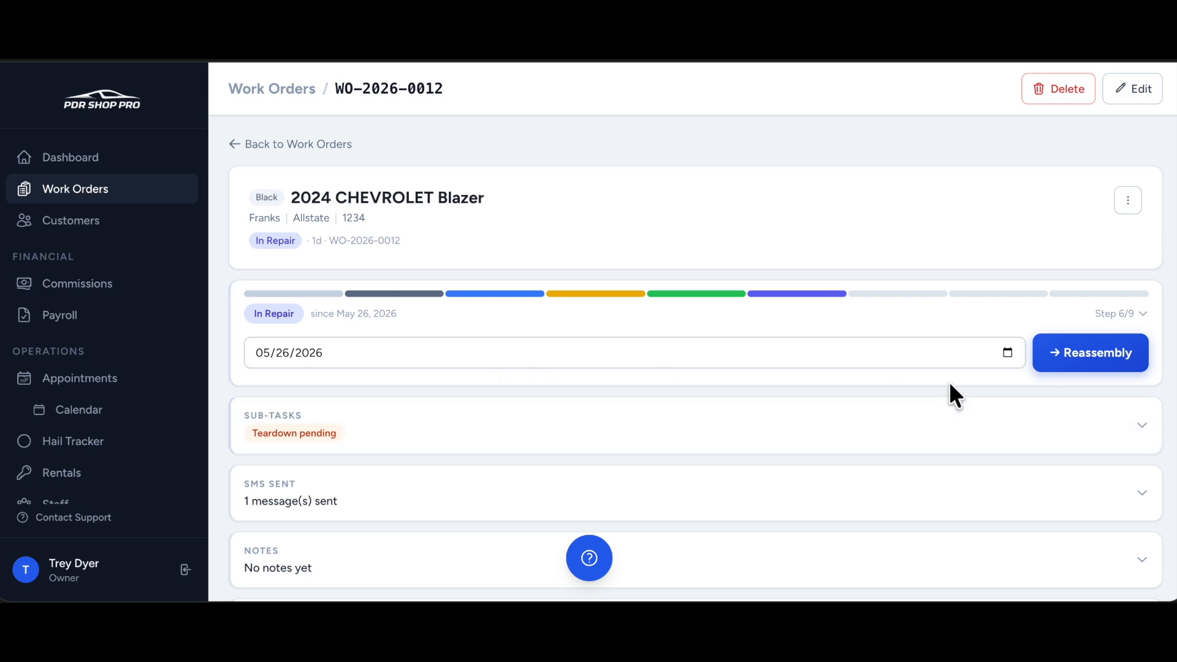
{"action": "left_click", "coordinate": [1079, 356]}
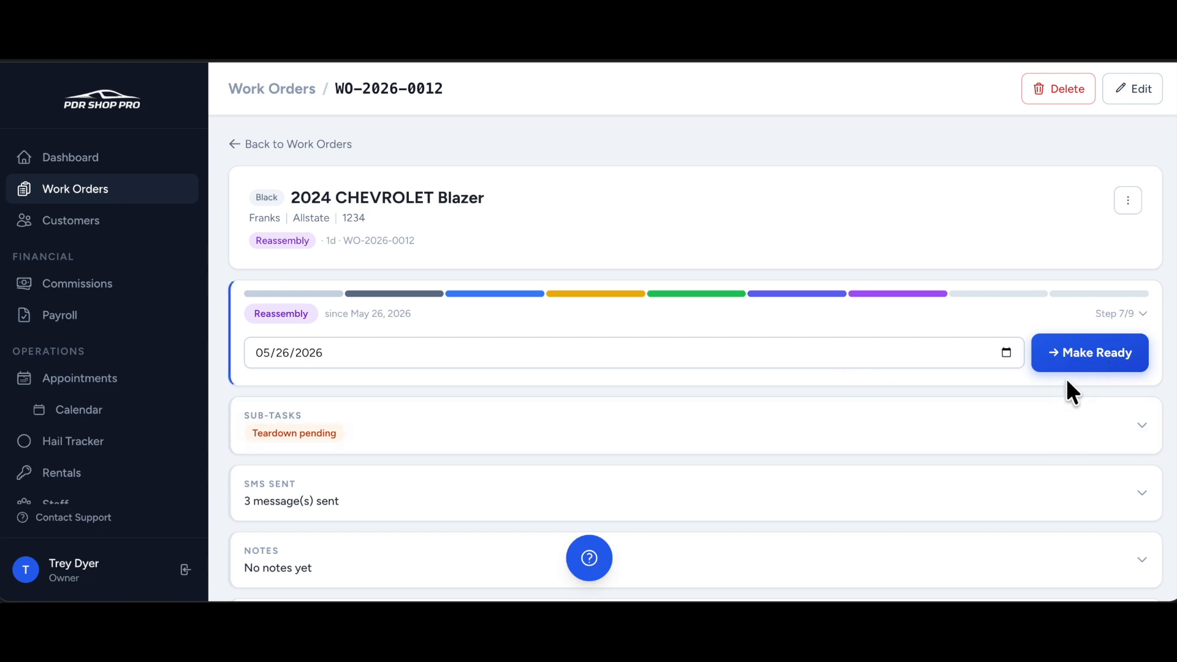
{"action": "left_click", "coordinate": [1080, 367]}
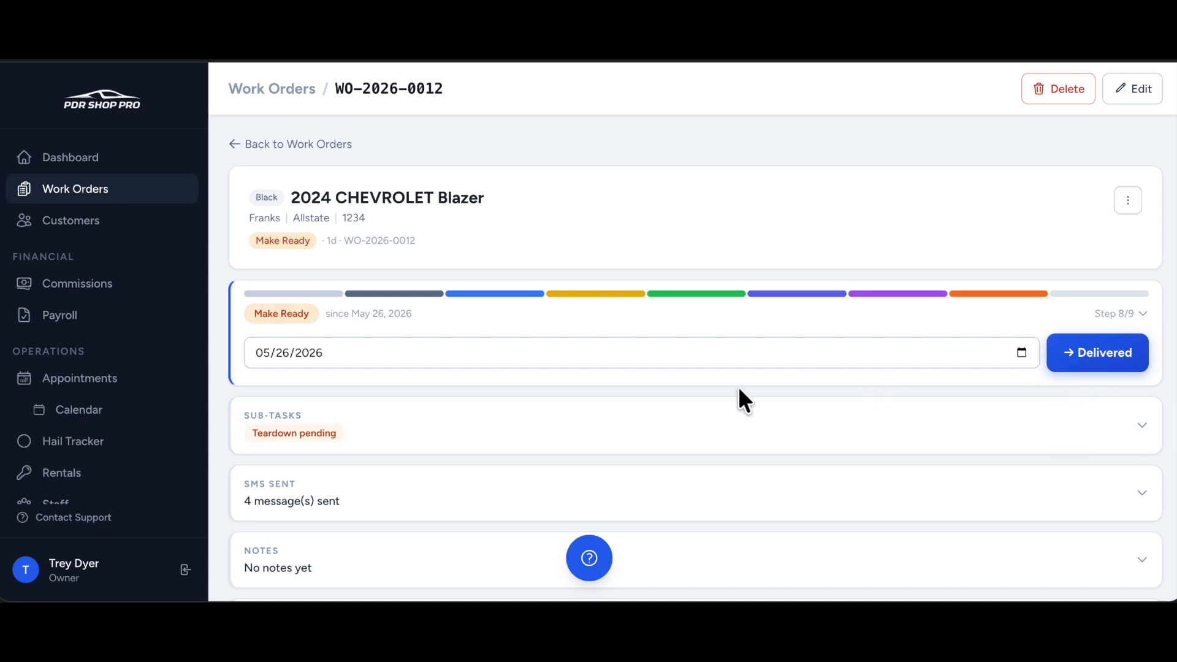
Mark the Blazer work order as Delivered, choosing to deliver anyway without calculated and locked commissions
{"action": "scroll", "coordinate": [638, 426], "scroll_direction": "down", "scroll_amount": 8}
{"action": "scroll", "coordinate": [633, 425], "scroll_direction": "up", "scroll_amount": 8}
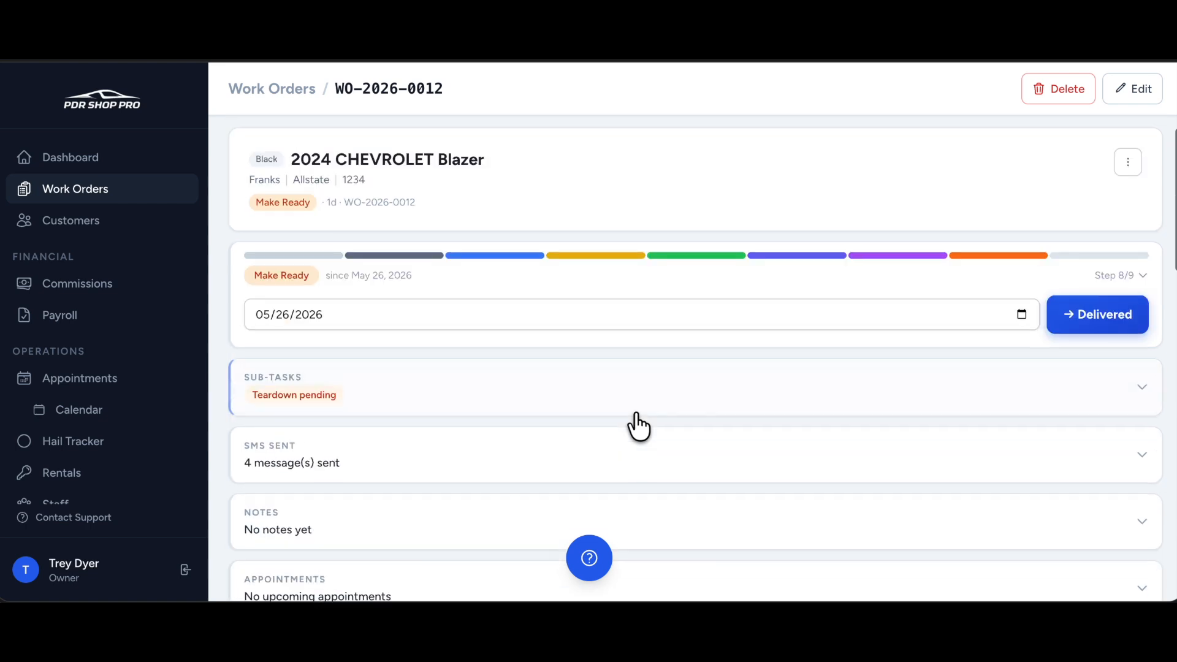
{"action": "left_click", "coordinate": [1086, 314]}
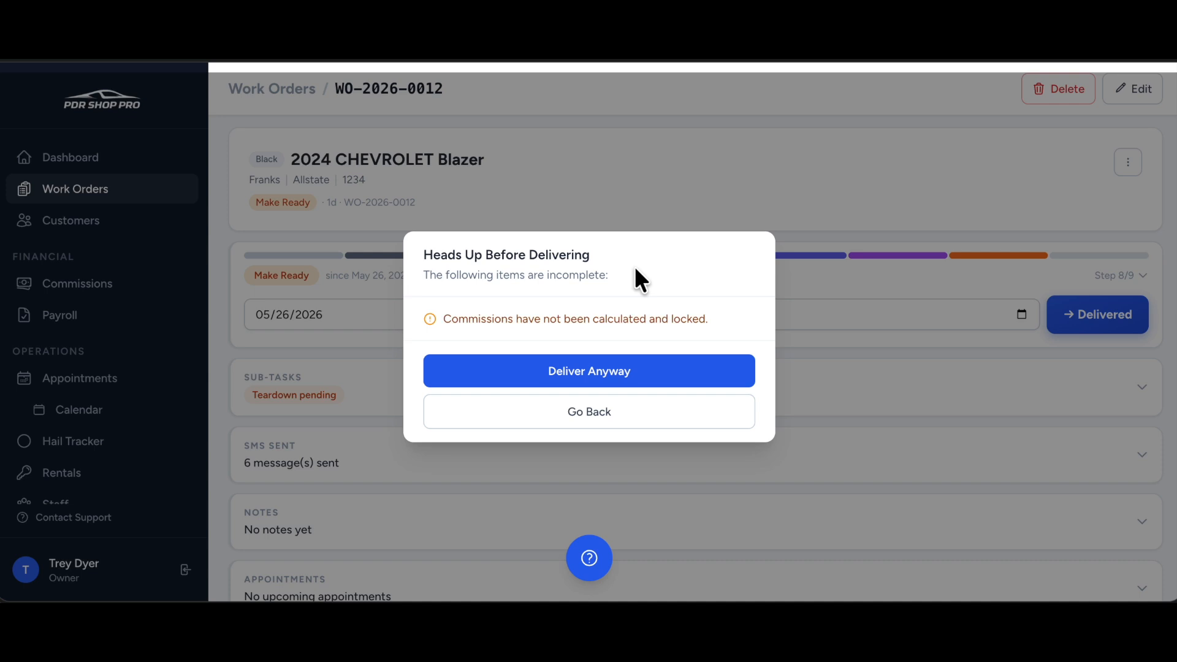
{"action": "left_click", "coordinate": [606, 372]}
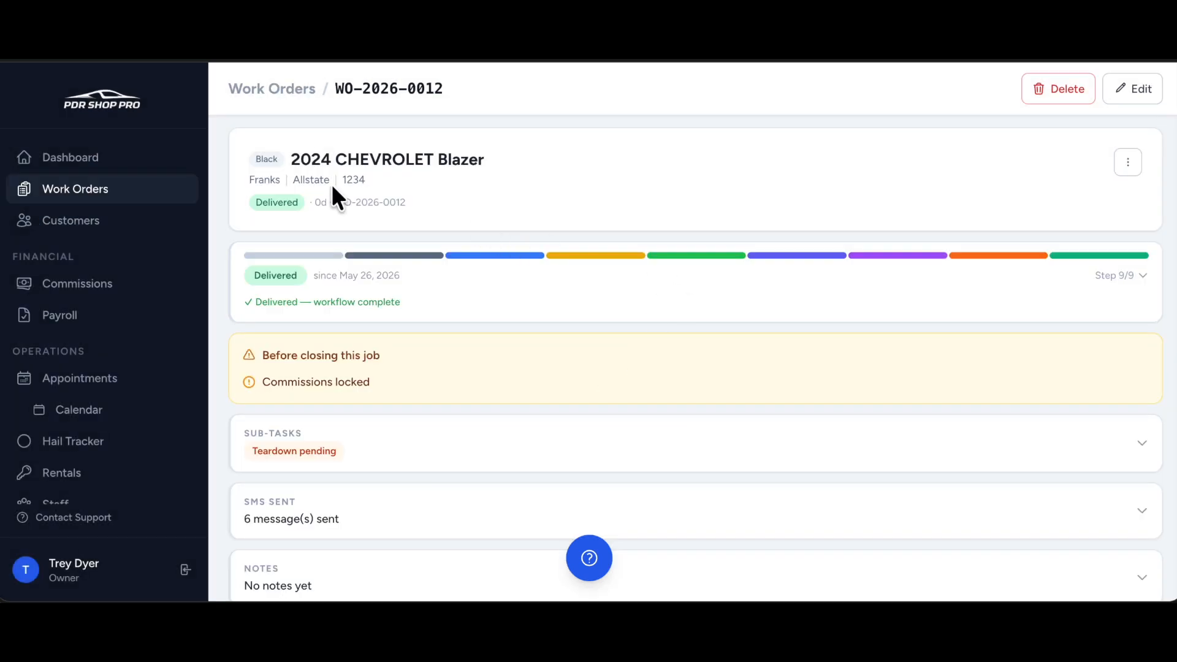
Return to the work orders board and reopen the 2024 Chevrolet Blazer from the Needs Attention column
{"action": "left_click", "coordinate": [312, 148]}
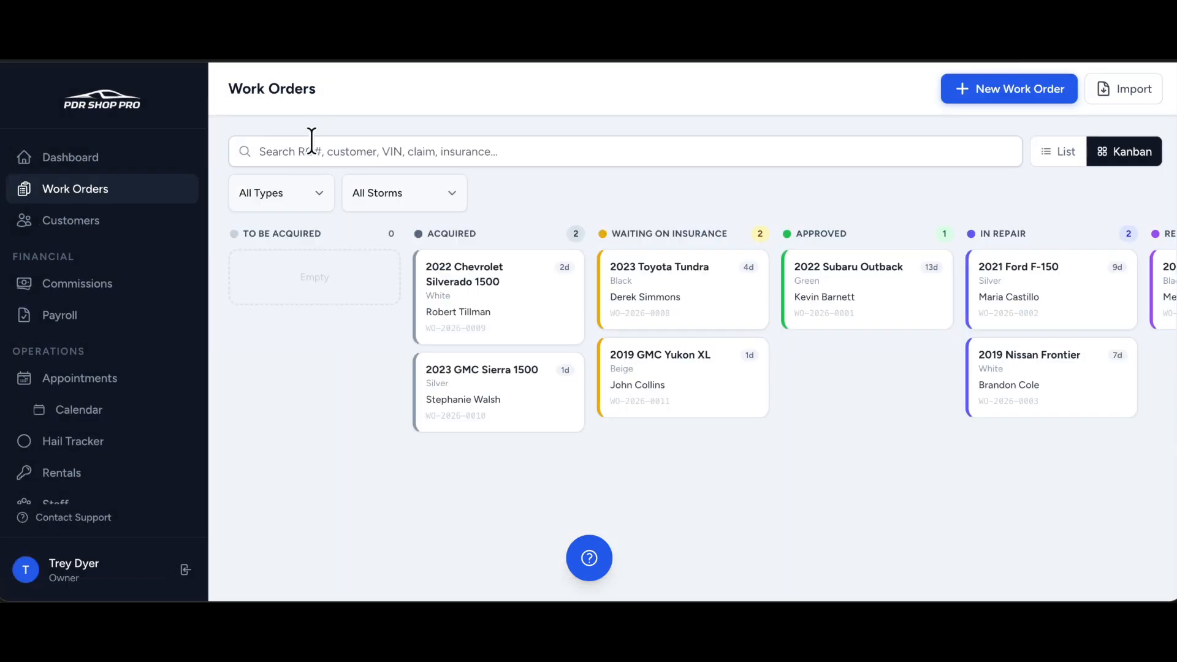
{"action": "scroll", "coordinate": [896, 329], "scroll_direction": "right", "scroll_amount": 5}
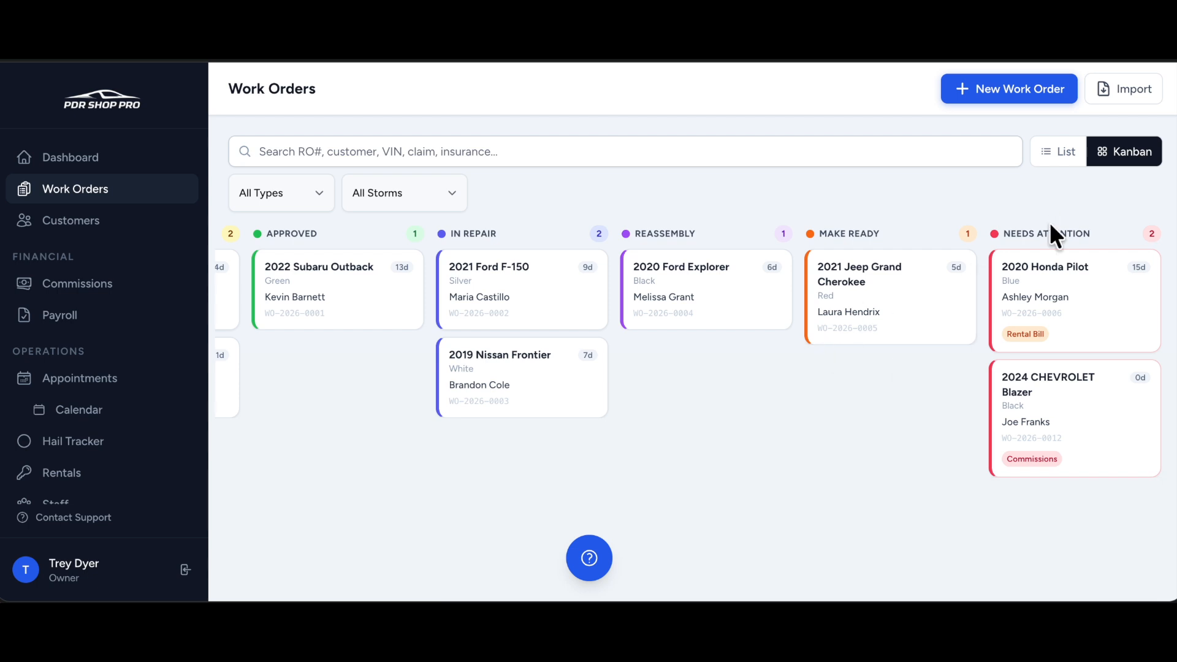
{"action": "left_click", "coordinate": [1015, 389]}
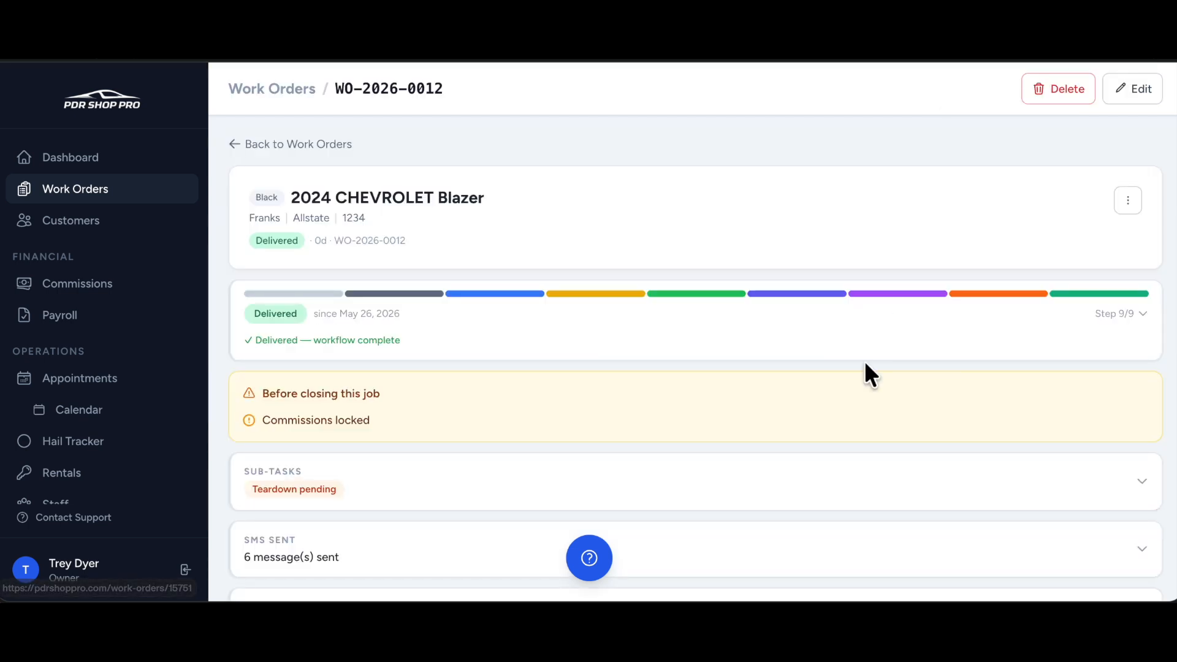
Check the items required before closing the job and expand the work order's Expenses & Net section
{"action": "scroll", "coordinate": [589, 387], "scroll_direction": "down", "scroll_amount": 2}
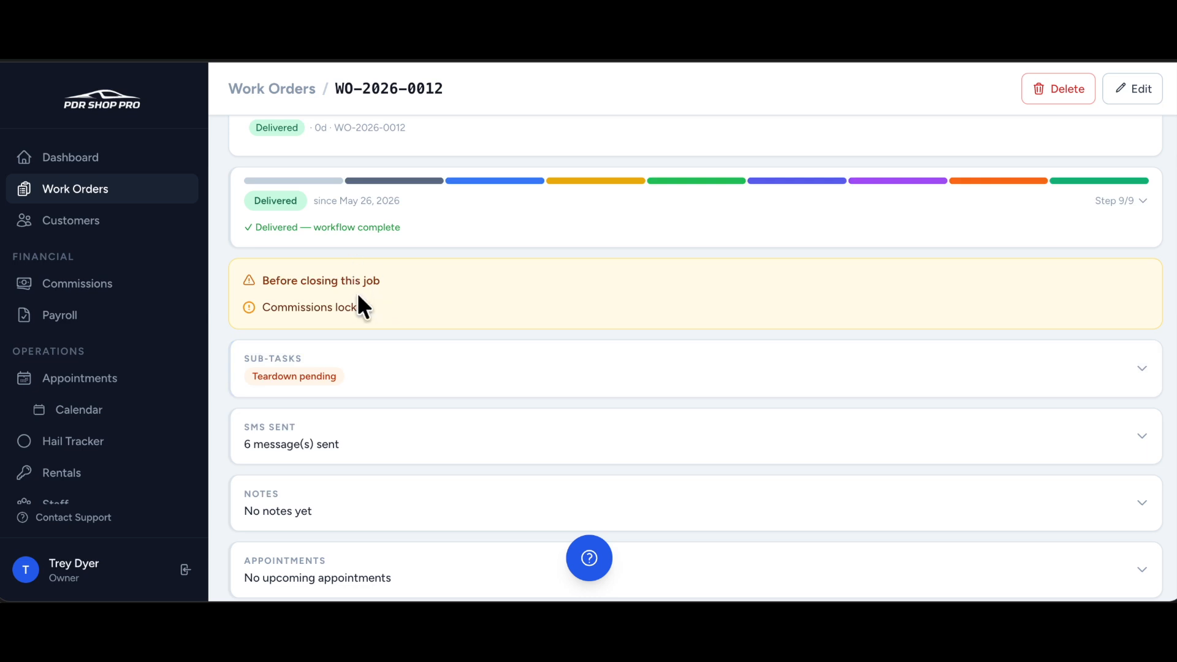
{"action": "scroll", "coordinate": [619, 386], "scroll_direction": "down", "scroll_amount": 8}
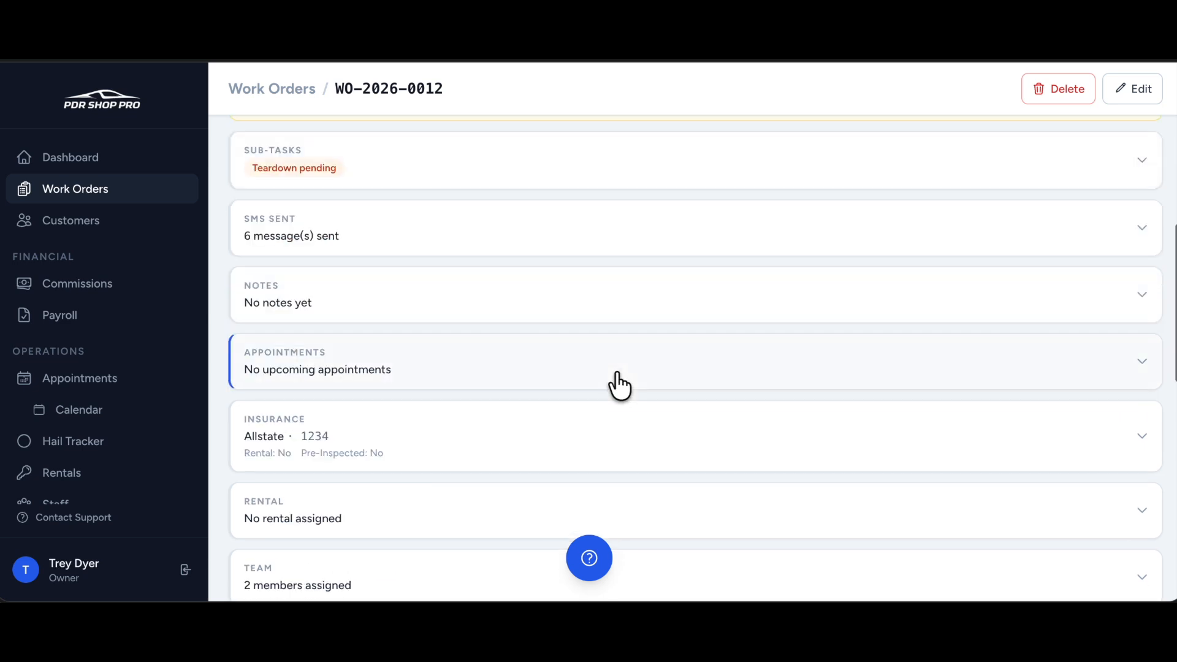
{"action": "scroll", "coordinate": [620, 386], "scroll_direction": "down", "scroll_amount": 2}
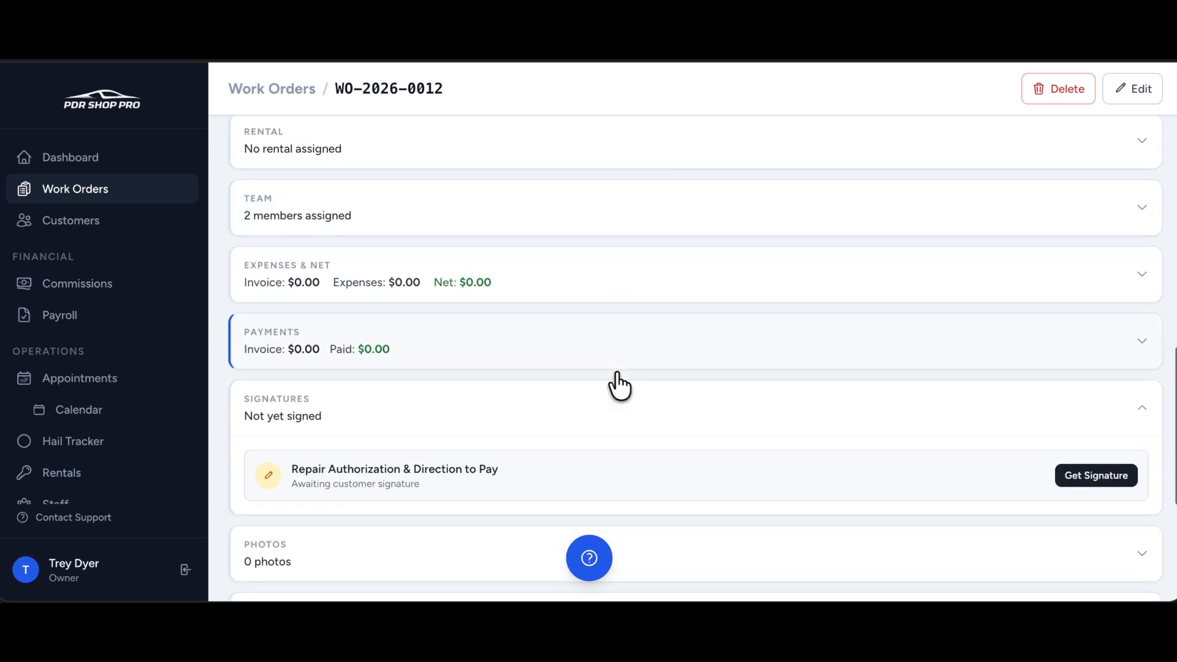
{"action": "left_click", "coordinate": [603, 277]}
{"action": "scroll", "coordinate": [556, 360], "scroll_direction": "down", "scroll_amount": 2}
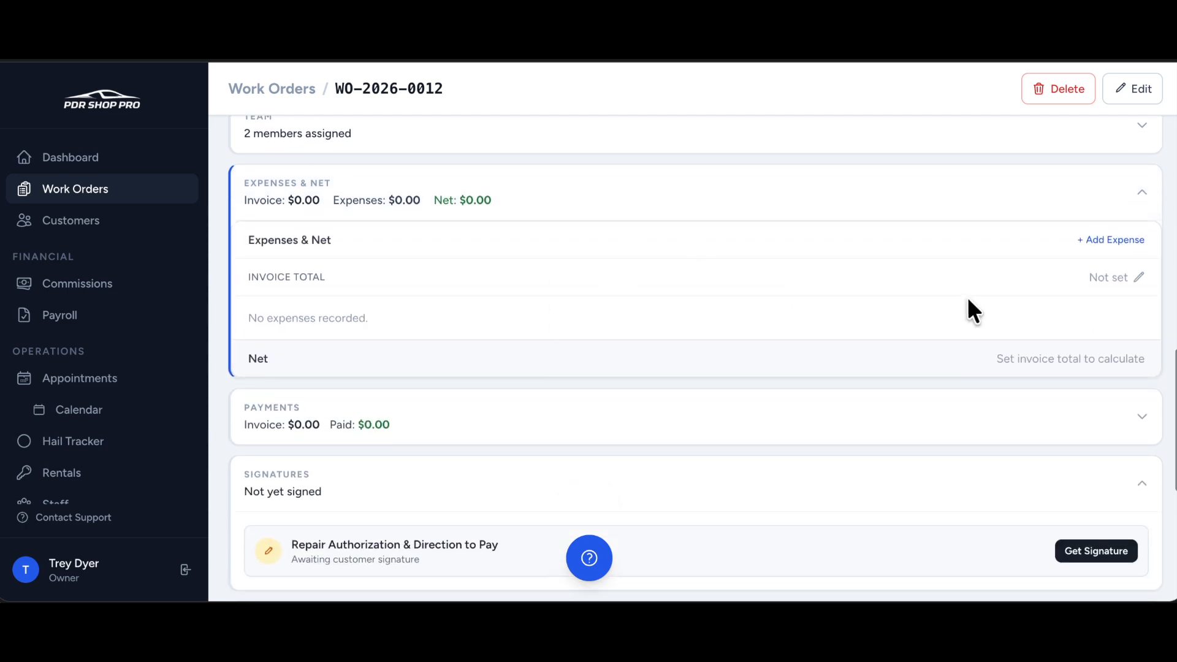
Review the delivered work order's sections between the closing checklist and Expenses & Net
{"action": "scroll", "coordinate": [743, 326], "scroll_direction": "down", "scroll_amount": 1}
{"action": "scroll", "coordinate": [745, 326], "scroll_direction": "up", "scroll_amount": 5}
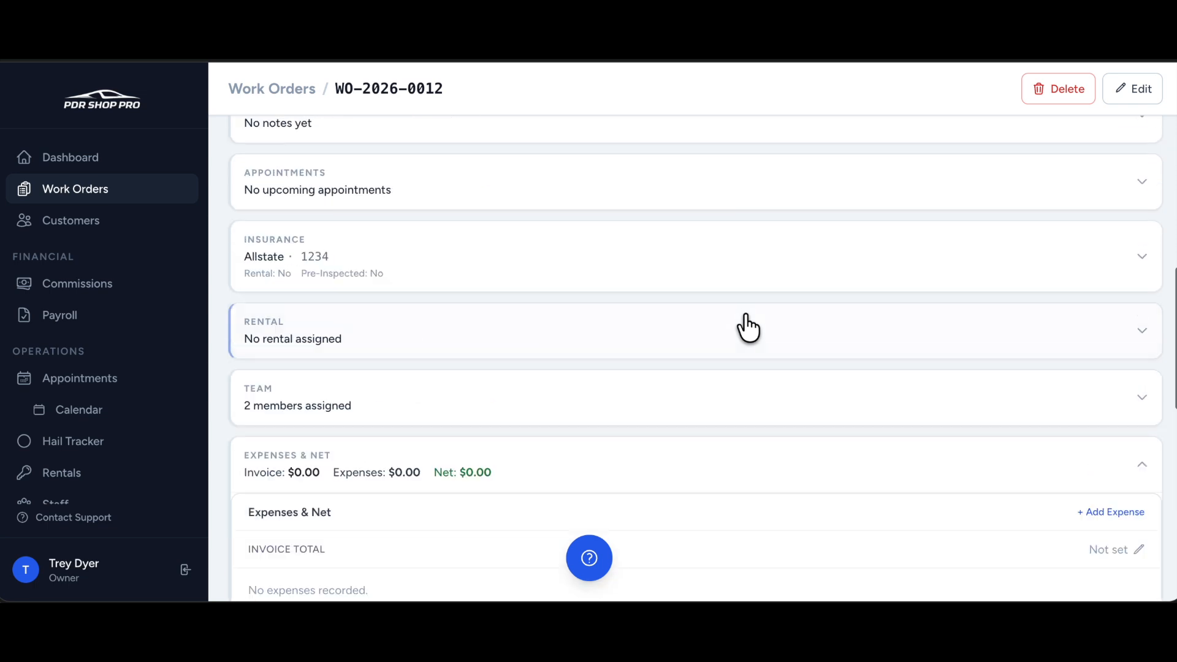
{"action": "scroll", "coordinate": [747, 328], "scroll_direction": "up", "scroll_amount": 4}
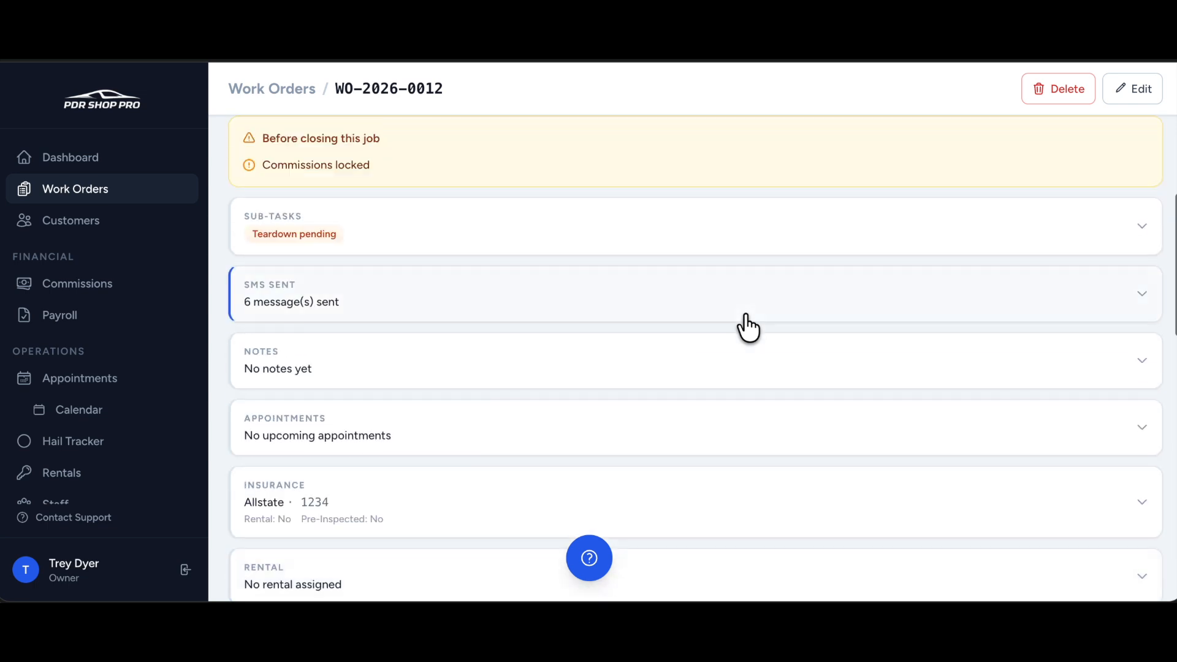
{"action": "scroll", "coordinate": [745, 328], "scroll_direction": "down", "scroll_amount": 3}
{"action": "scroll", "coordinate": [533, 394], "scroll_direction": "down", "scroll_amount": 8}
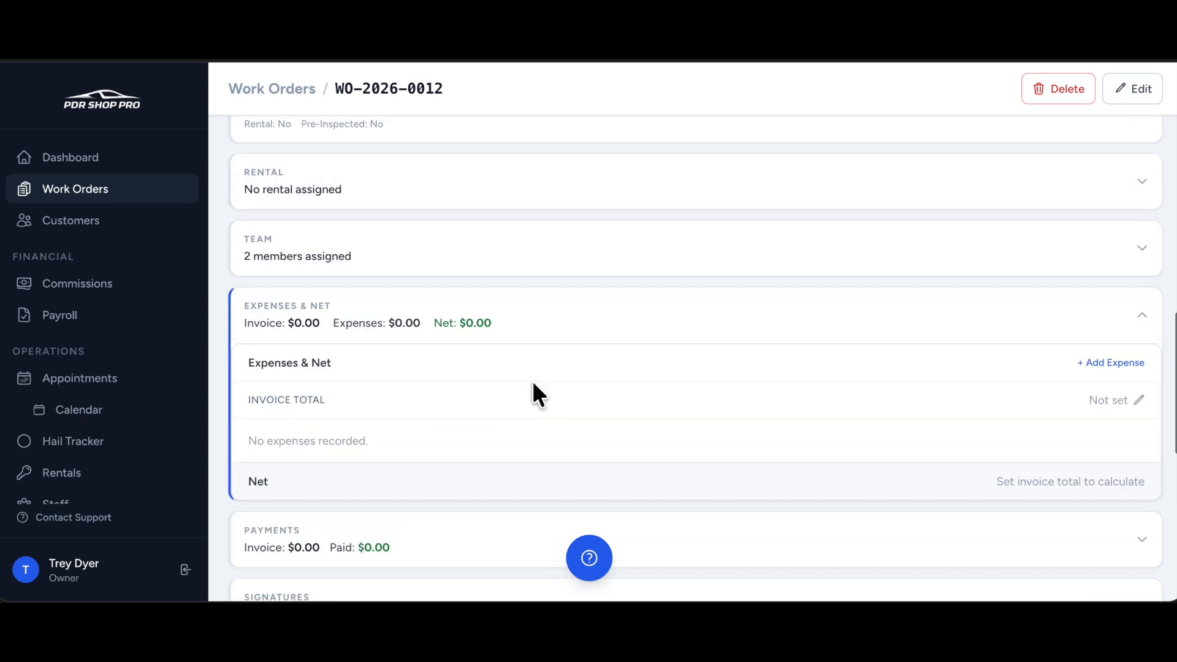
{"action": "scroll", "coordinate": [538, 394], "scroll_direction": "up", "scroll_amount": 8}
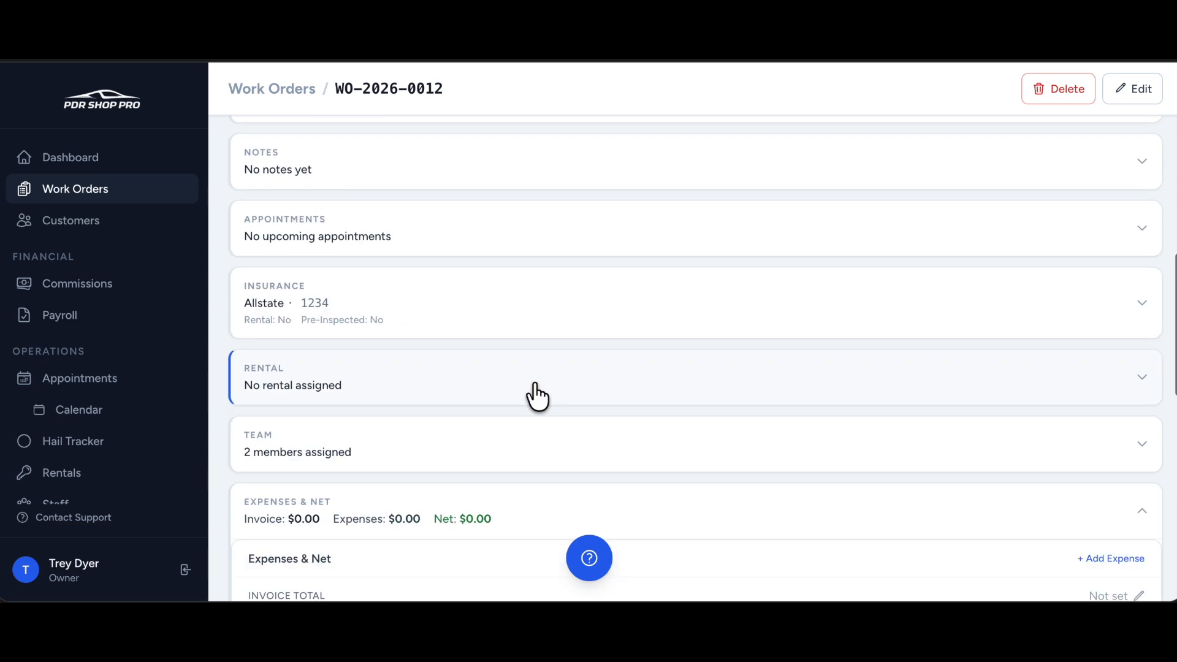
{"action": "scroll", "coordinate": [536, 397], "scroll_direction": "up", "scroll_amount": 8}
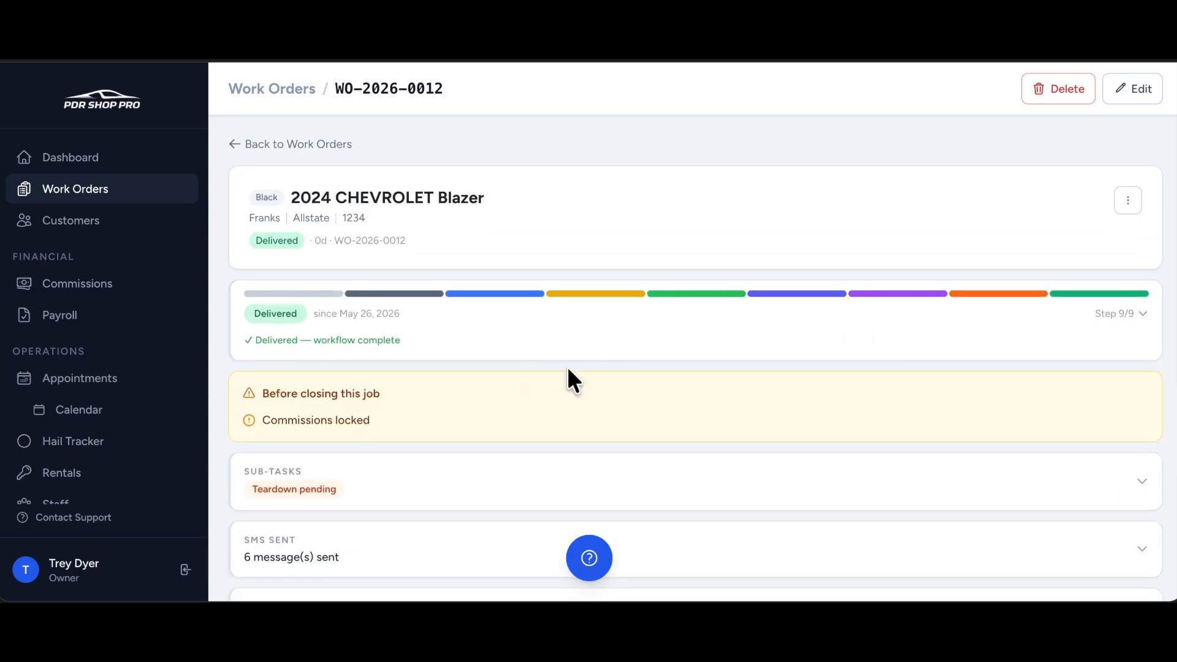